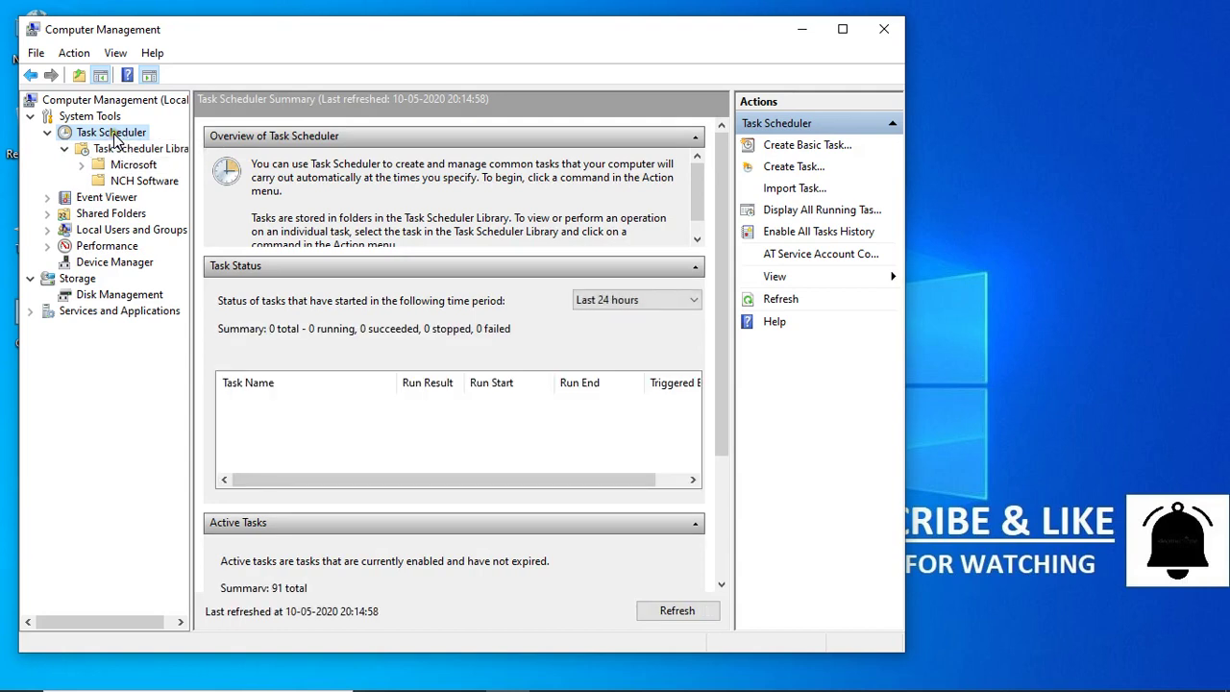
Browse the Microsoft and NCH Software folders in the Task Scheduler Library and view the commands available for the ExpressAnimateSevenDays task.
click(115, 169)
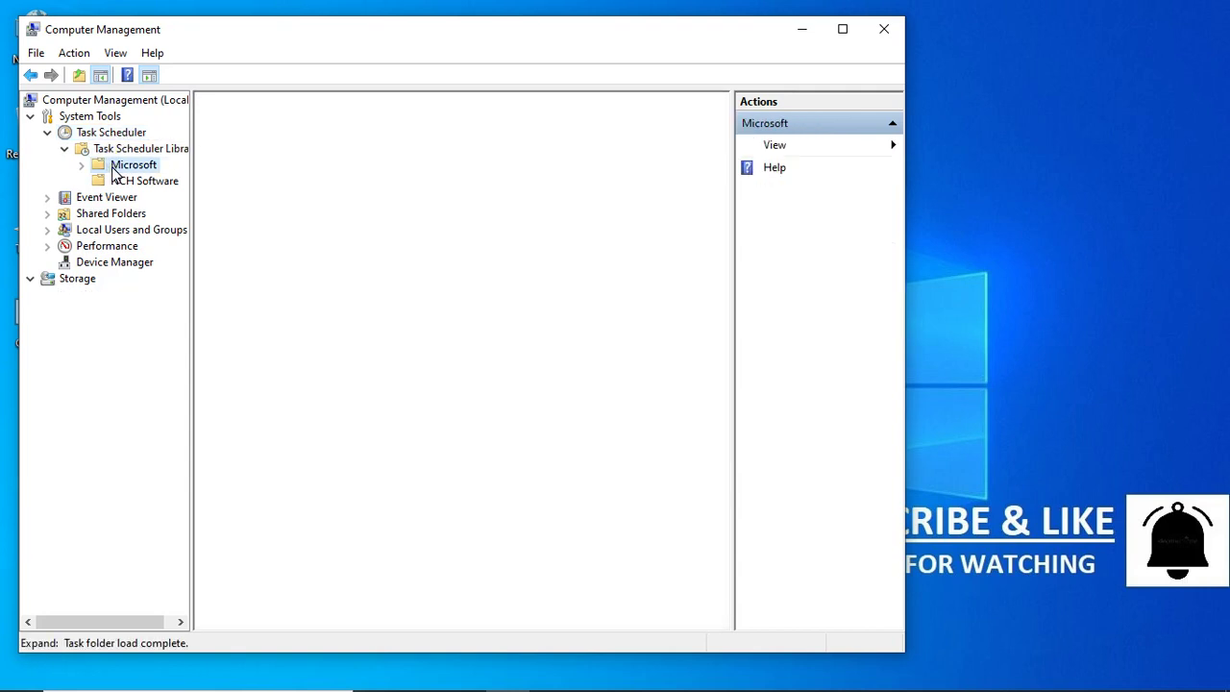
click(125, 184)
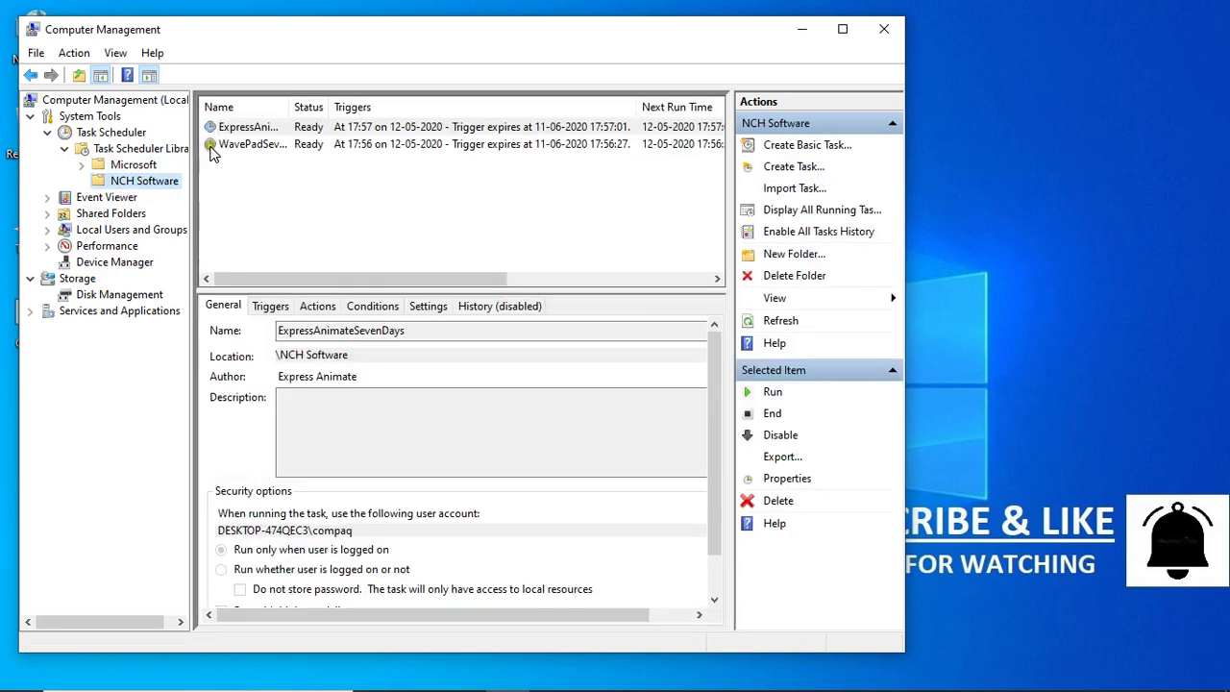
click(275, 129)
right_click(479, 124)
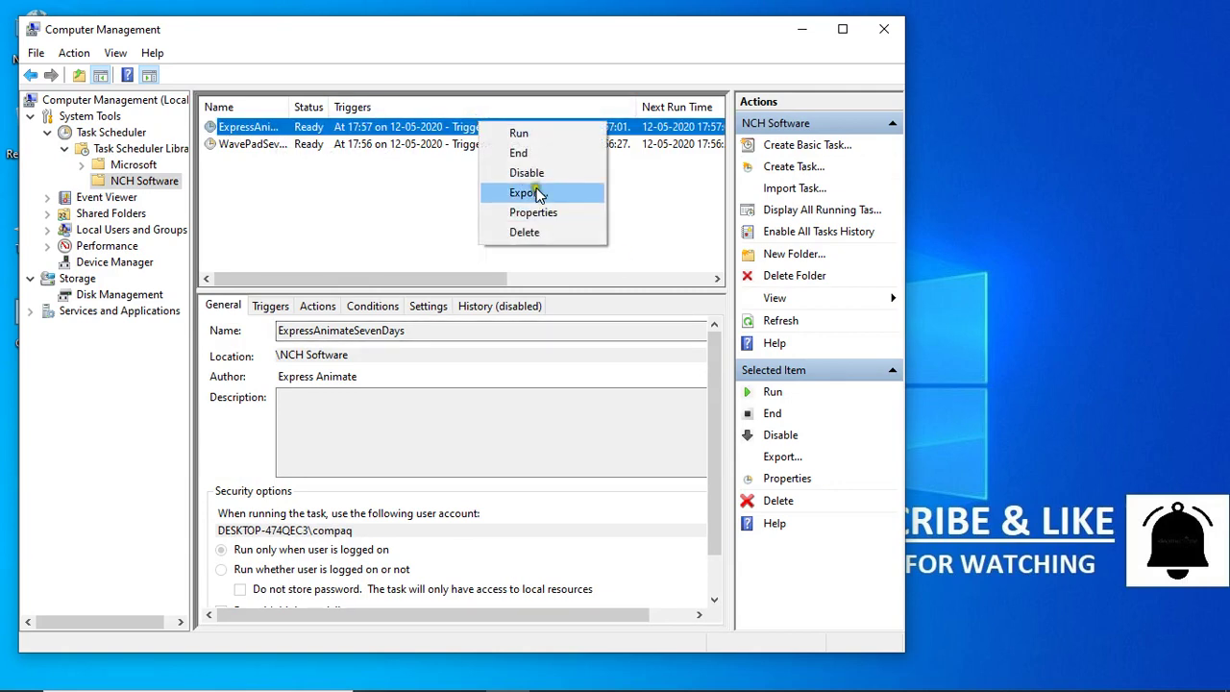
click(435, 244)
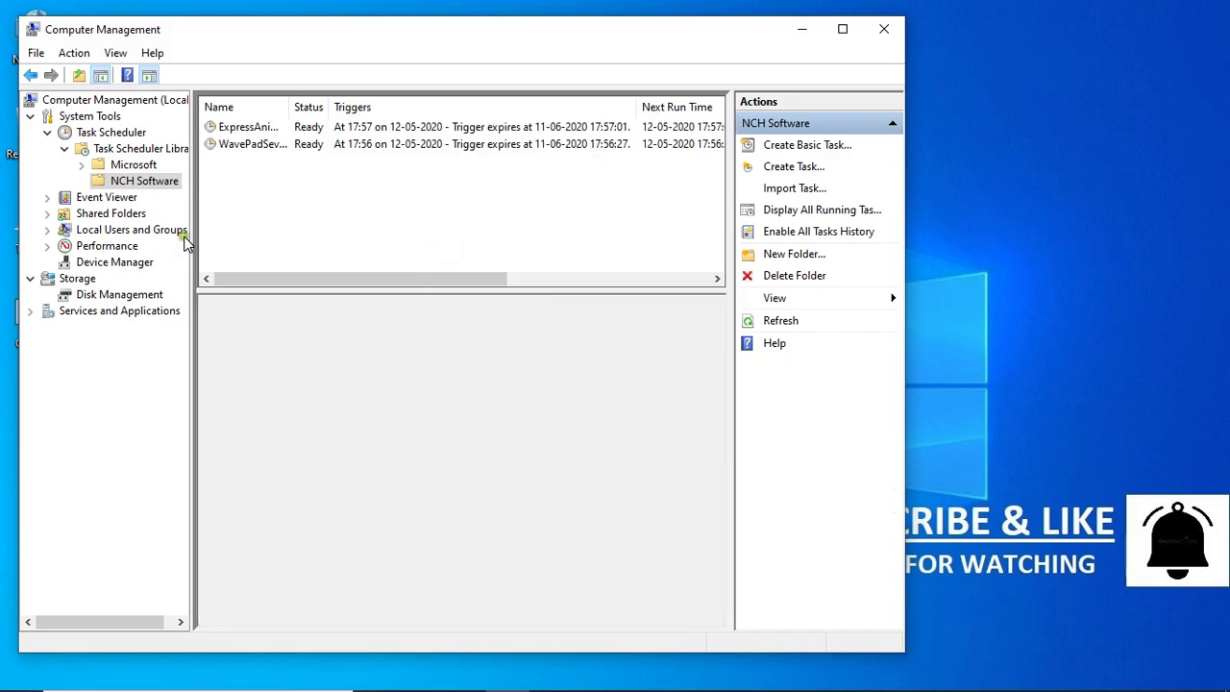
Expand Event Viewer and its Windows Logs, and display the System log.
click(131, 201)
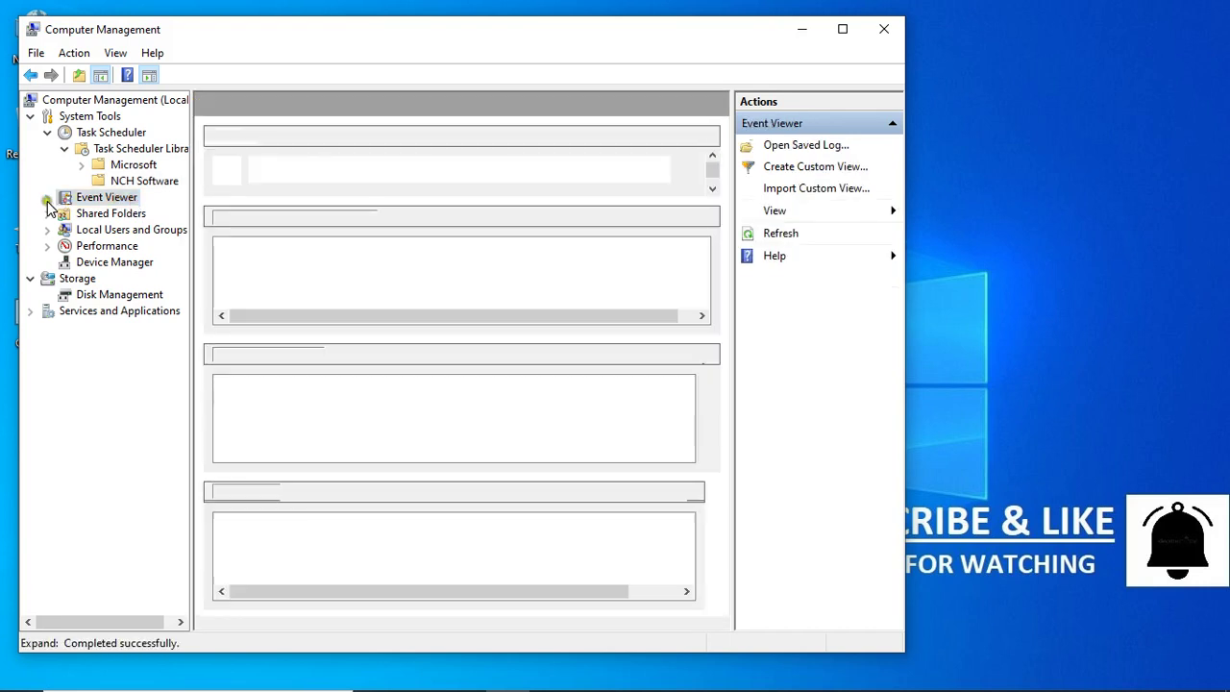
click(47, 198)
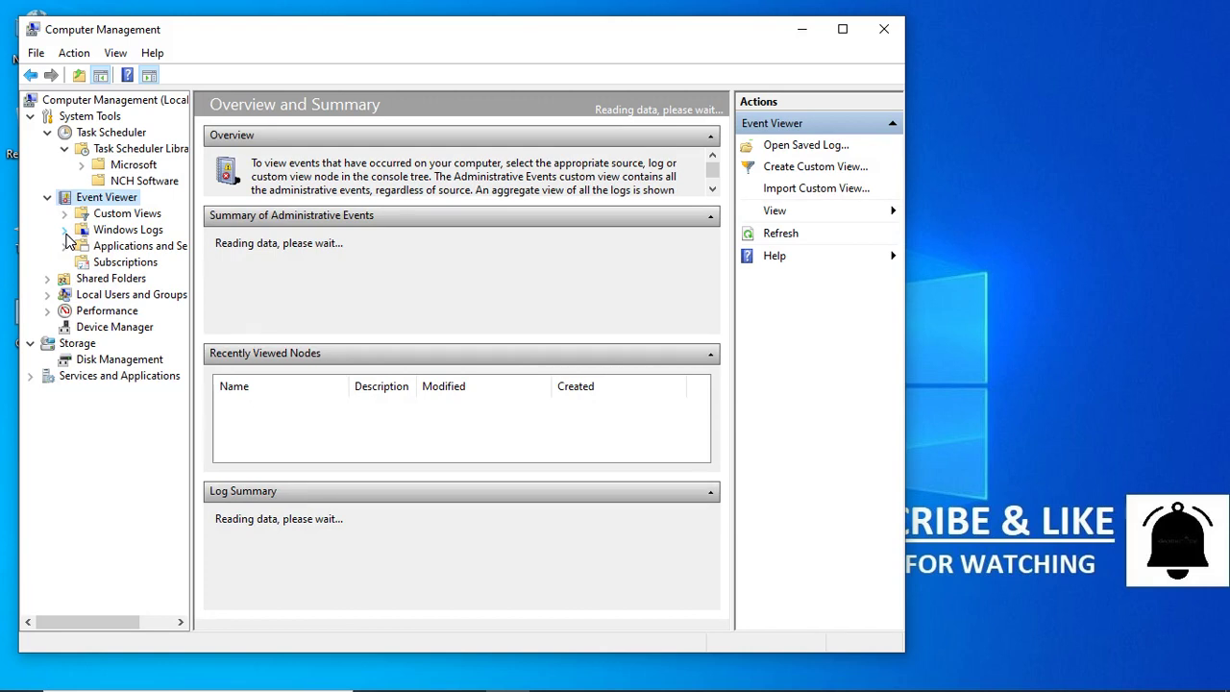
click(65, 232)
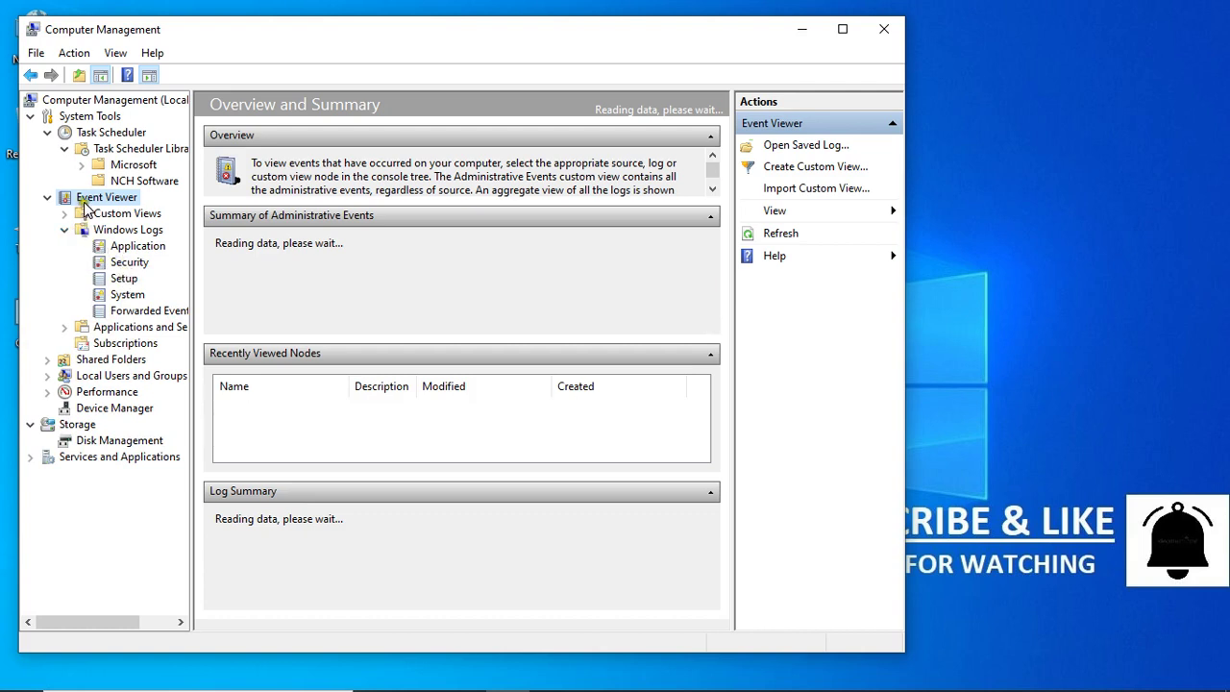
click(119, 294)
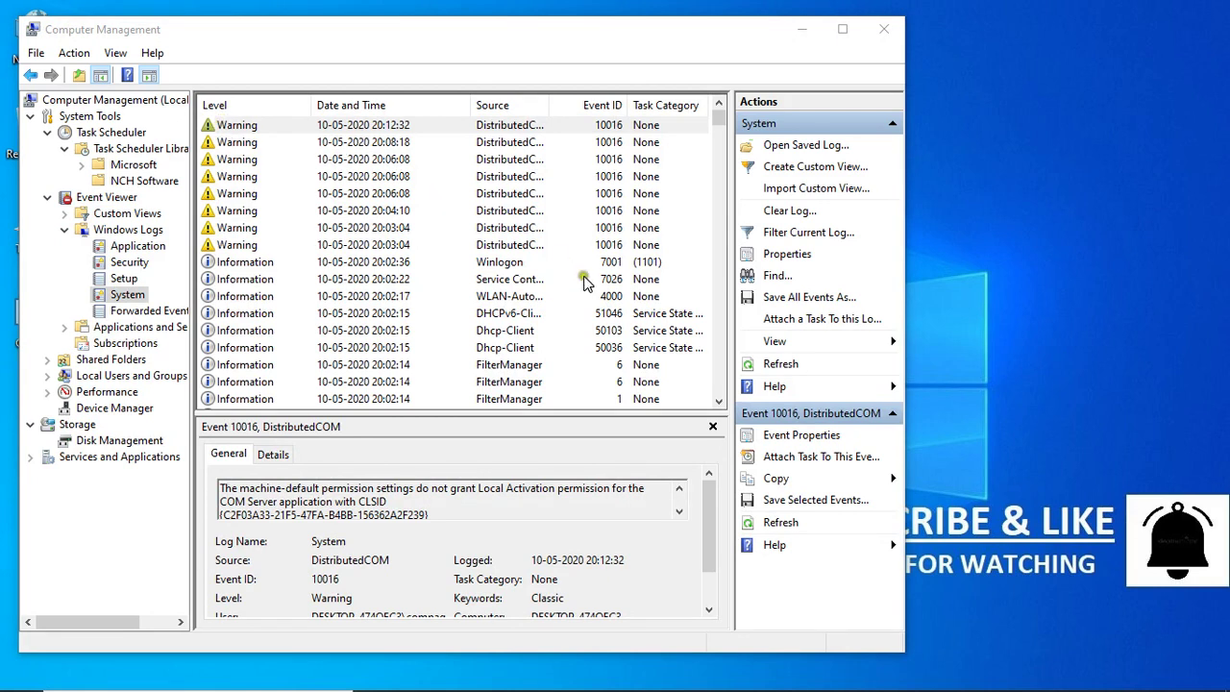
Find the critical Kernel-Power event in the System log and show its details.
click(719, 402)
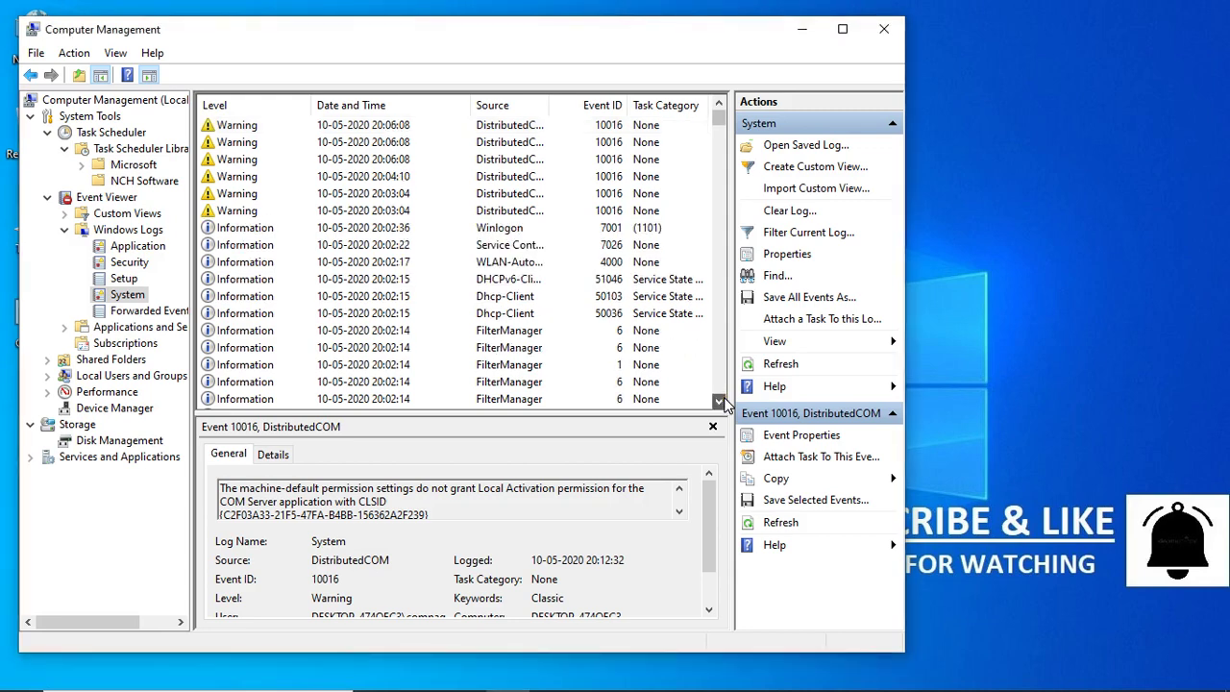
click(719, 402)
click(719, 402)
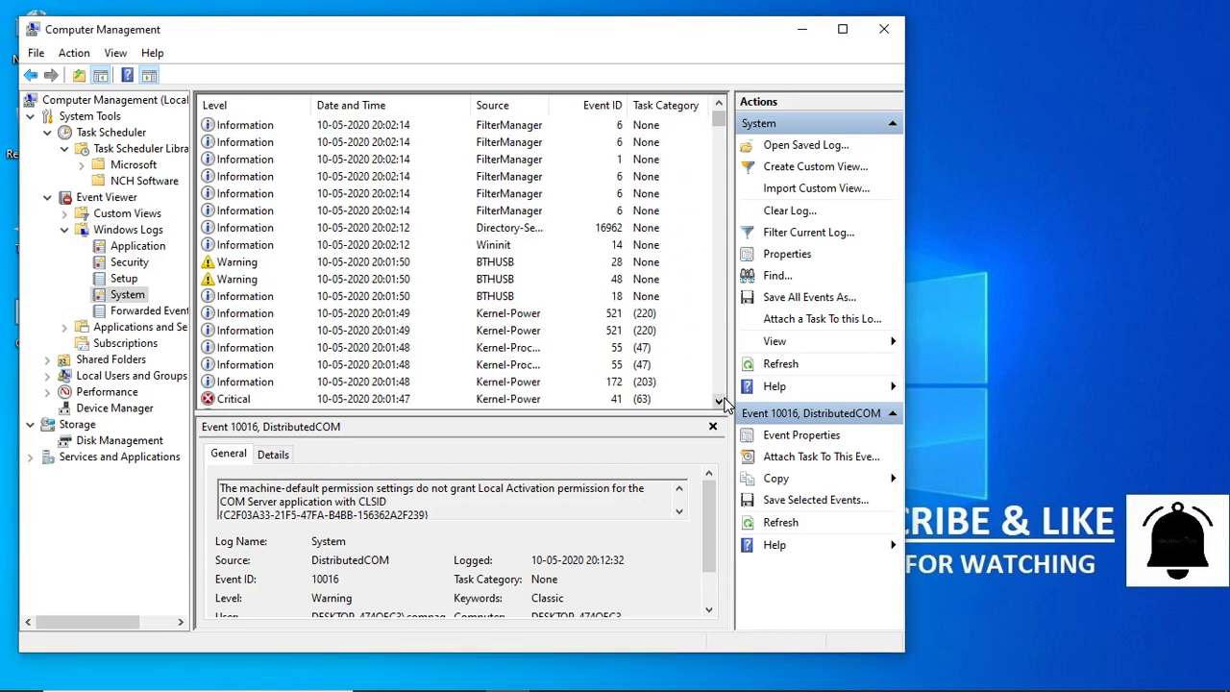
click(719, 401)
click(719, 402)
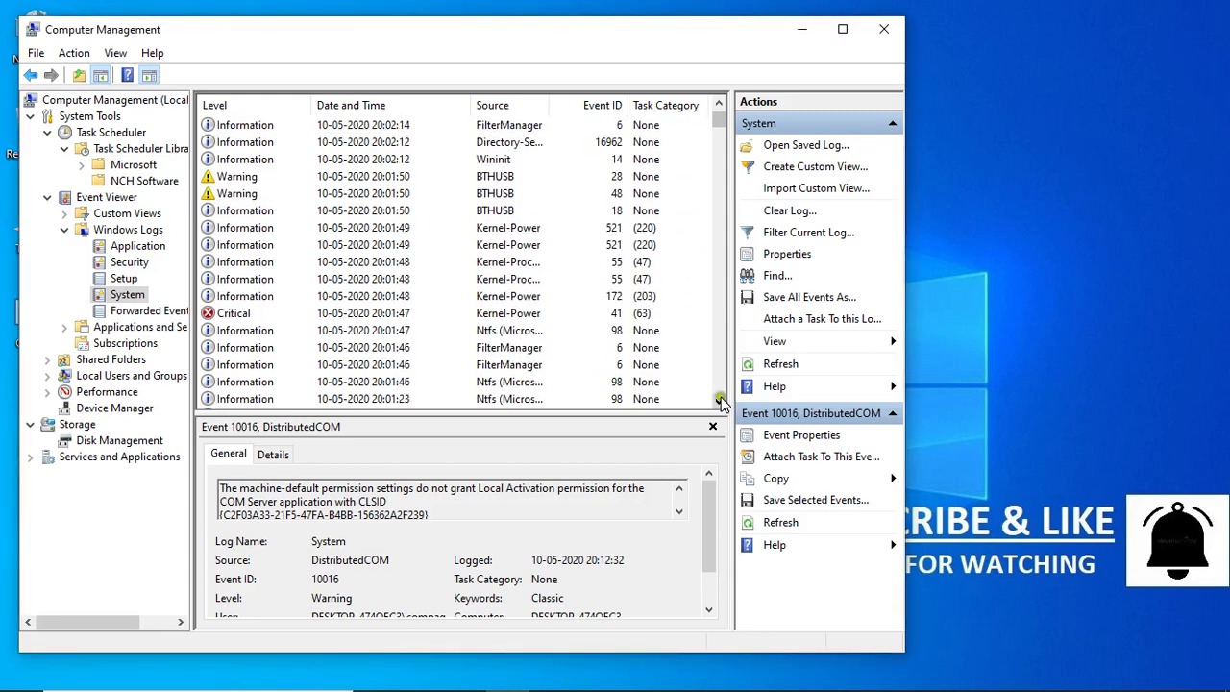
click(484, 315)
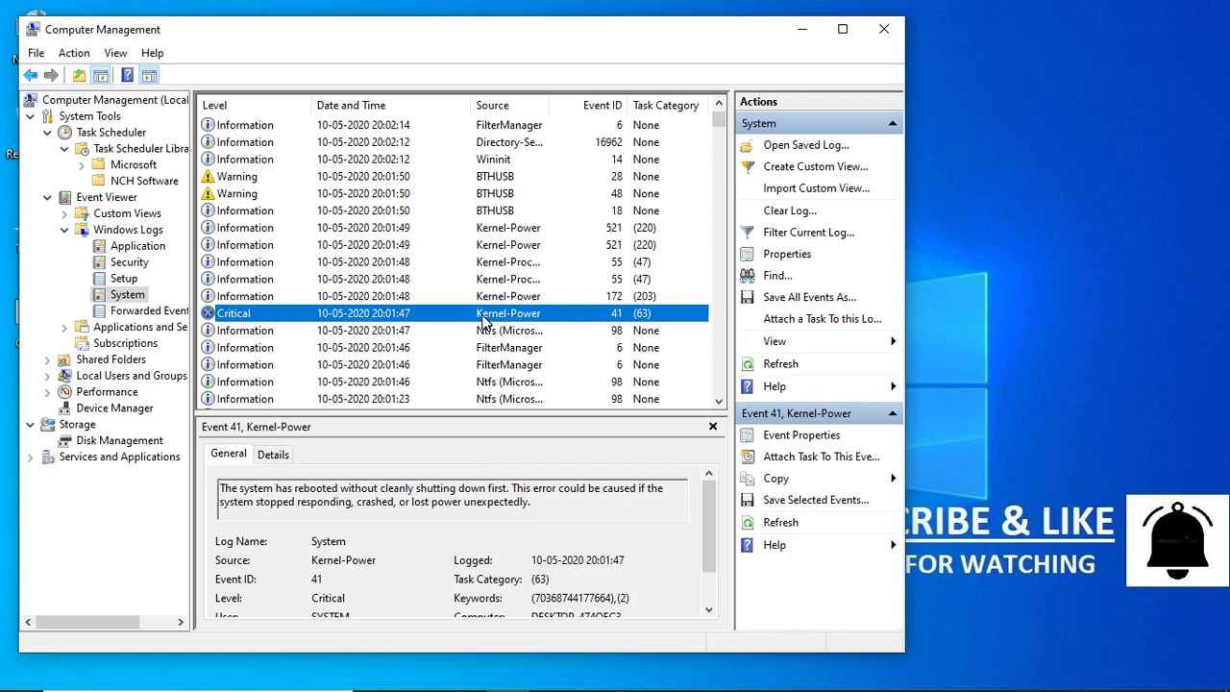
Open the DistributedCOM warning logged at 17:09:32 further down the System log, highlight the opening lines of its description, and close its properties.
click(719, 402)
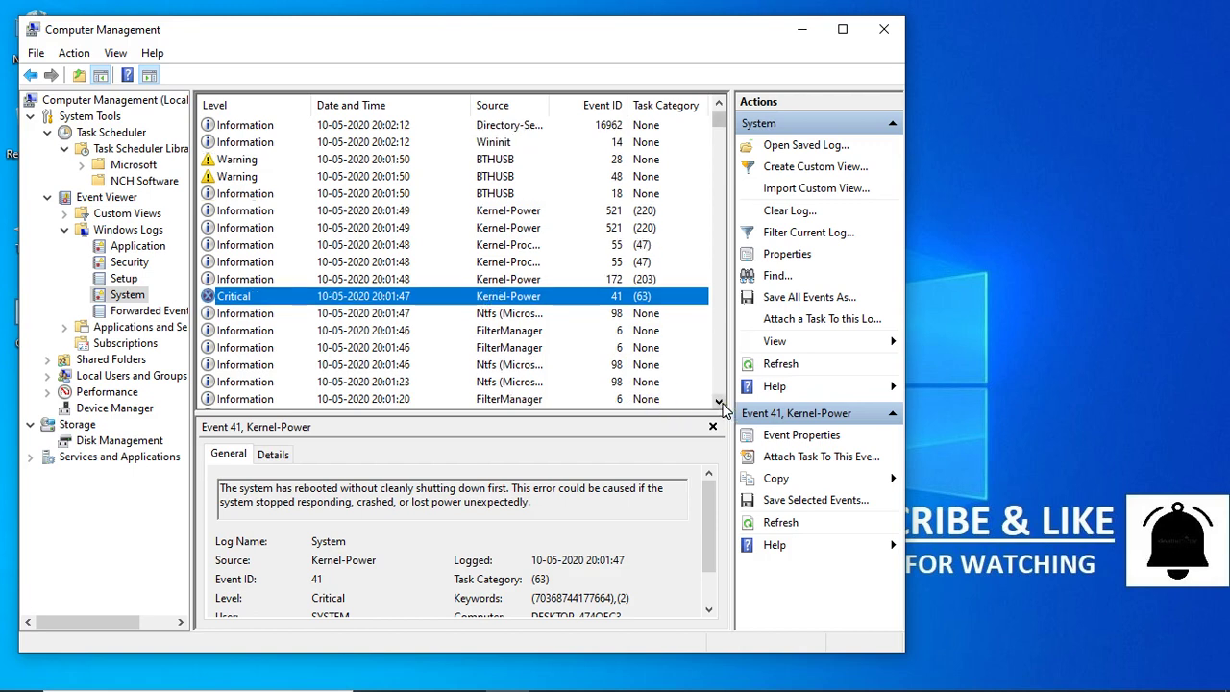
click(721, 403)
click(721, 403)
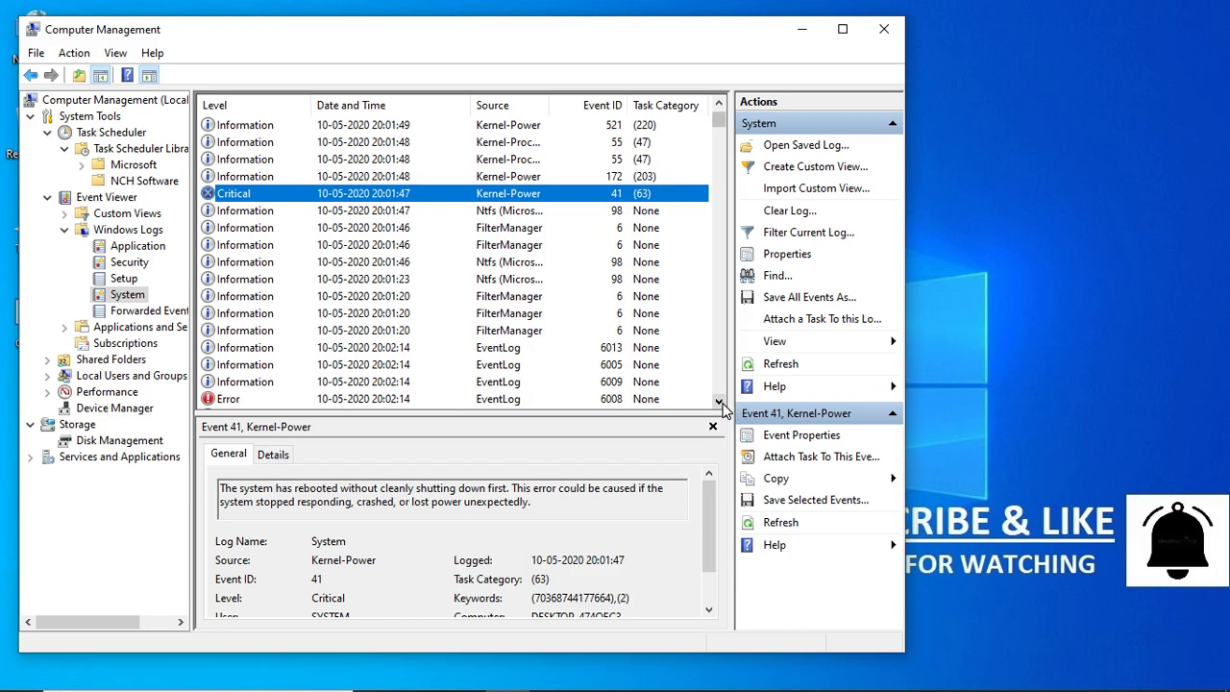
click(721, 402)
click(721, 402)
click(721, 403)
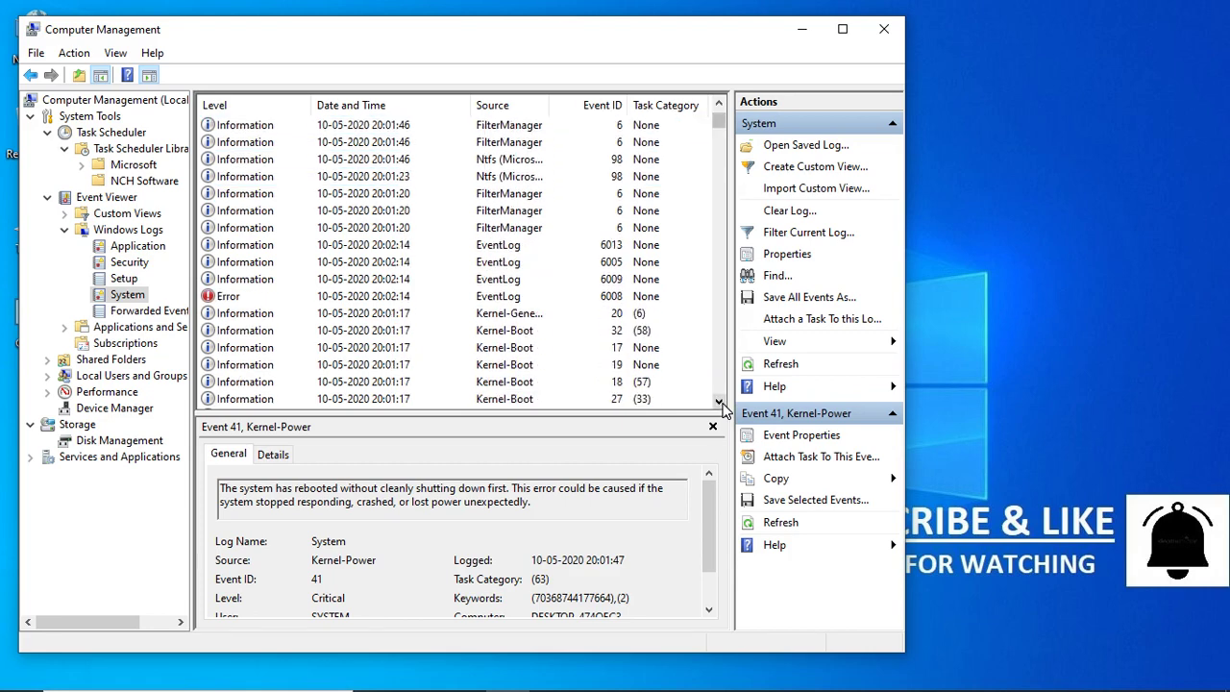
drag(720, 403, 720, 403)
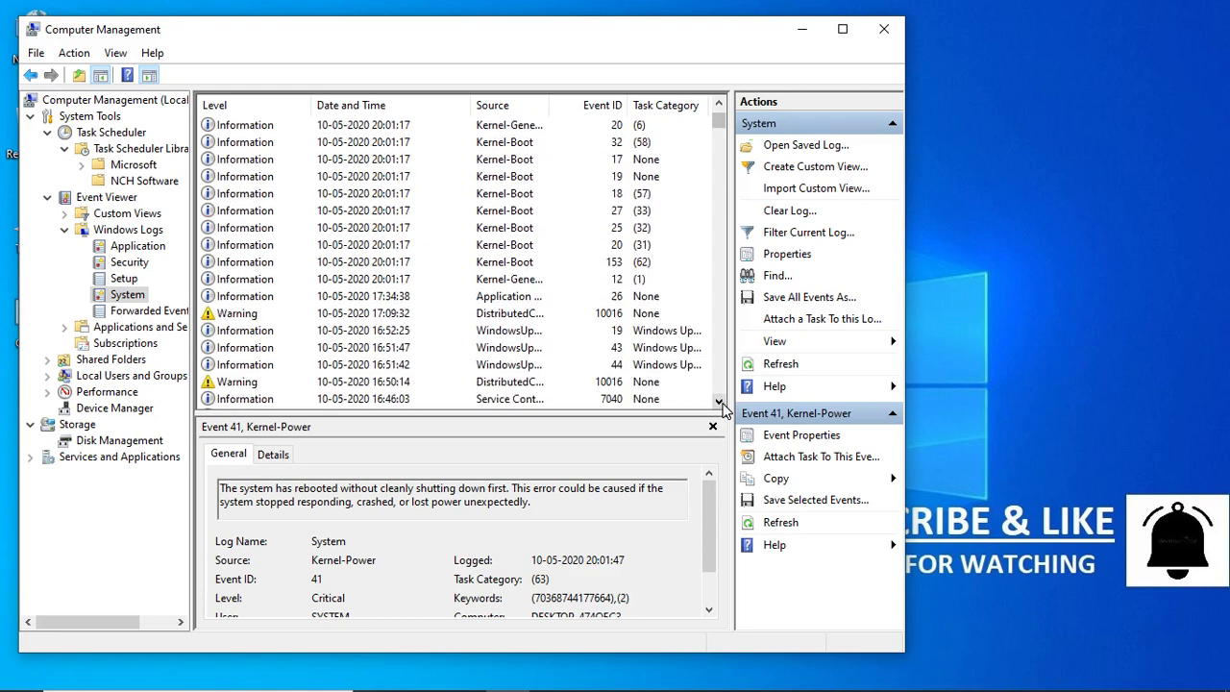
click(721, 403)
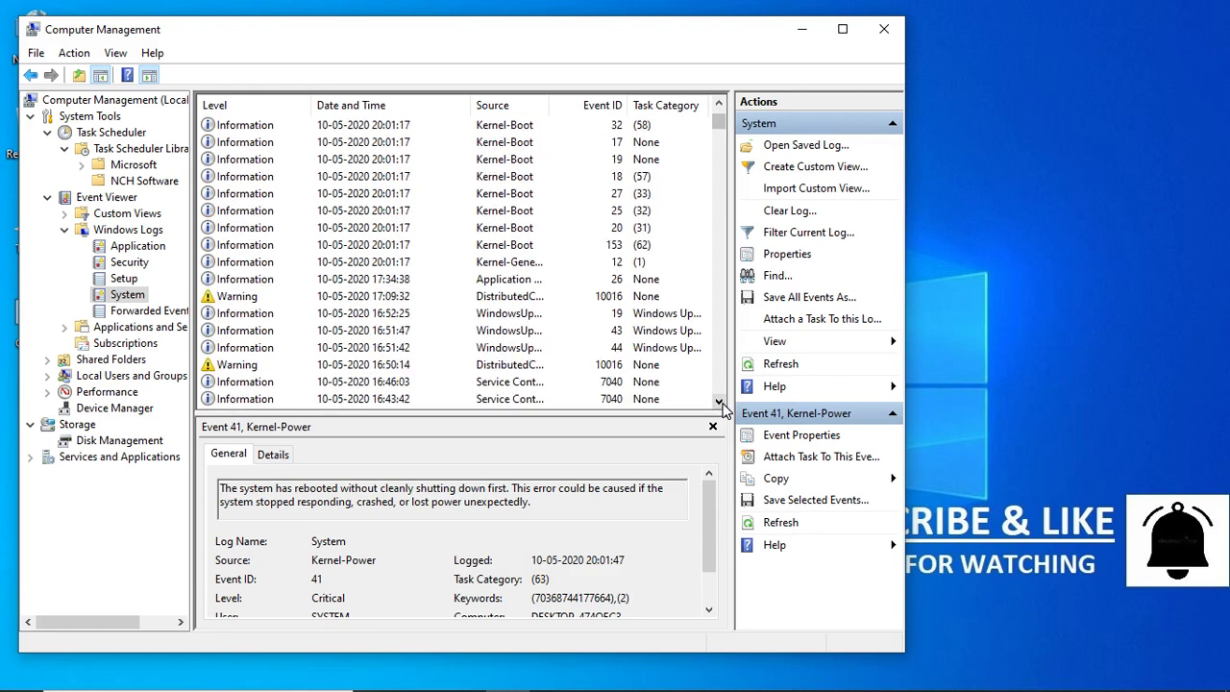
double_click(337, 301)
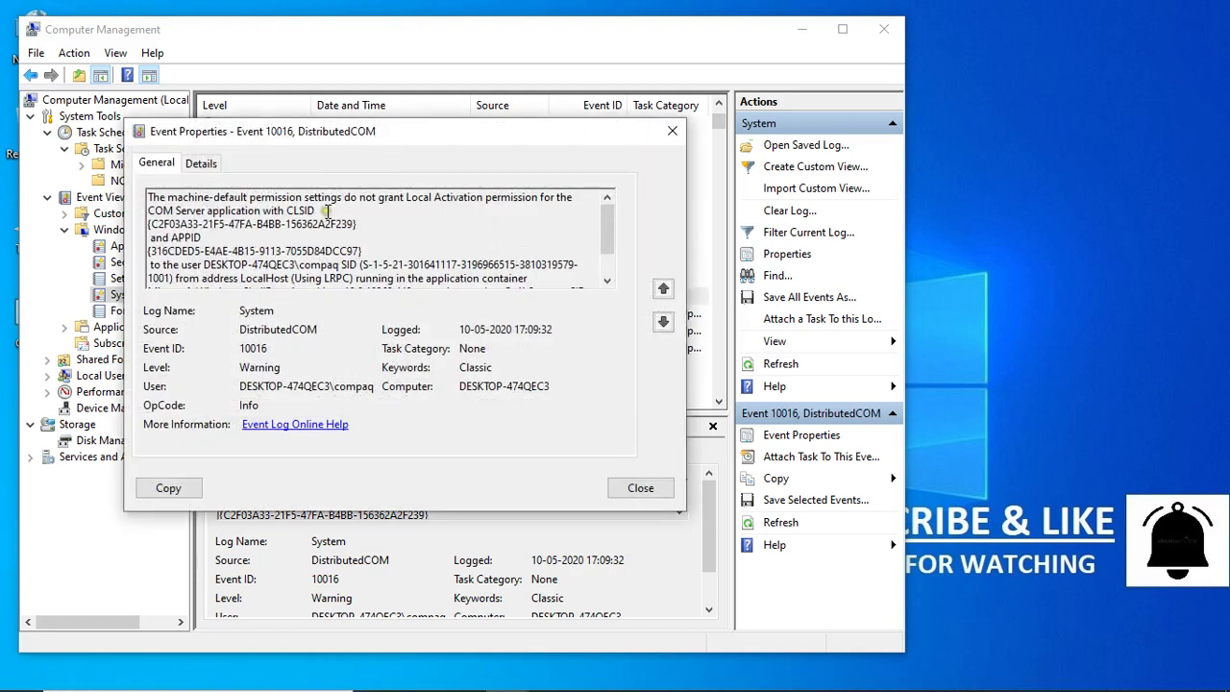
drag(326, 211, 151, 193)
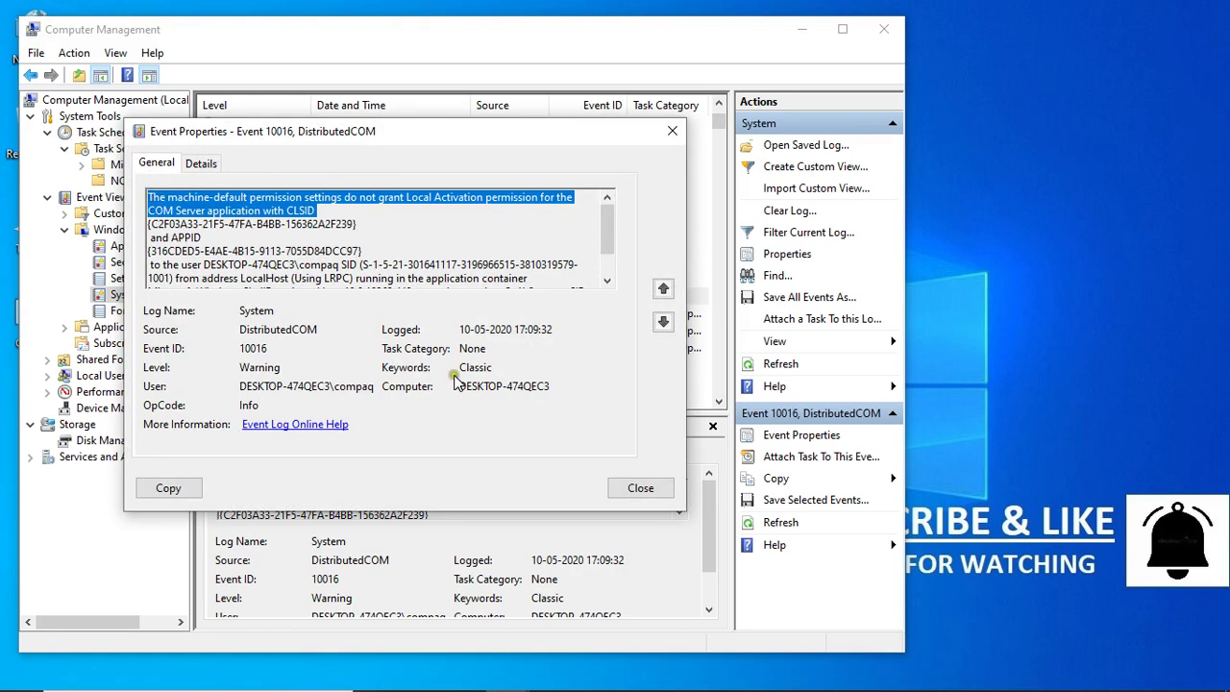
click(641, 489)
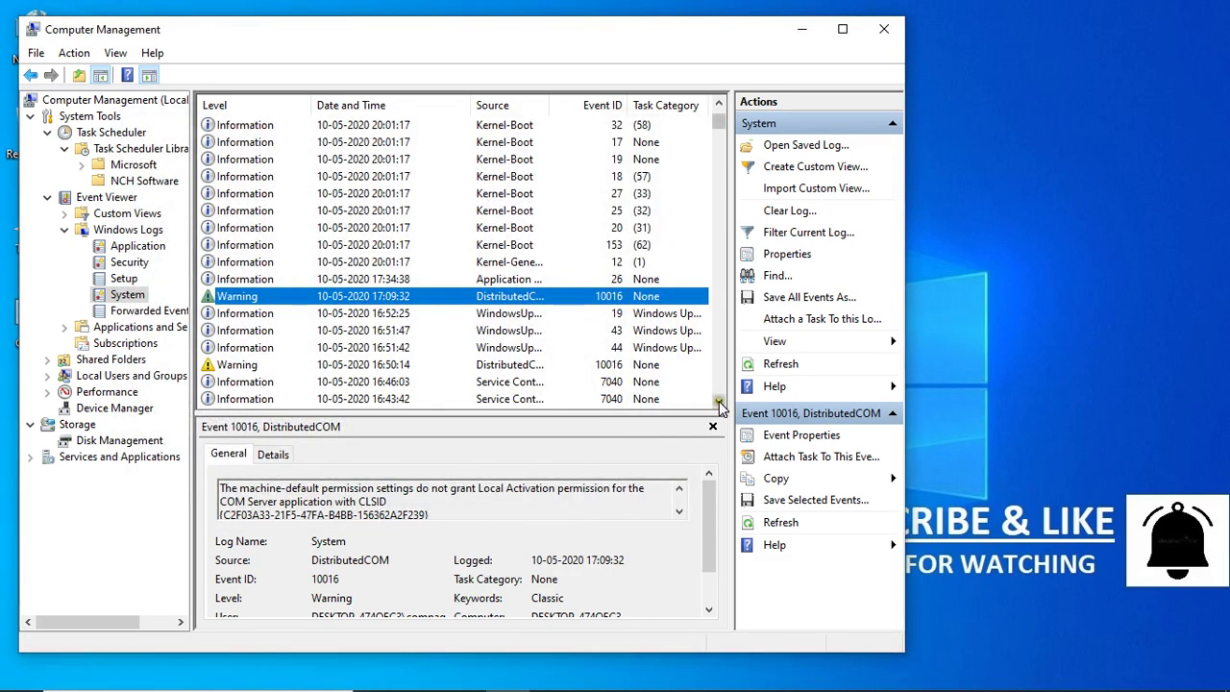
click(720, 403)
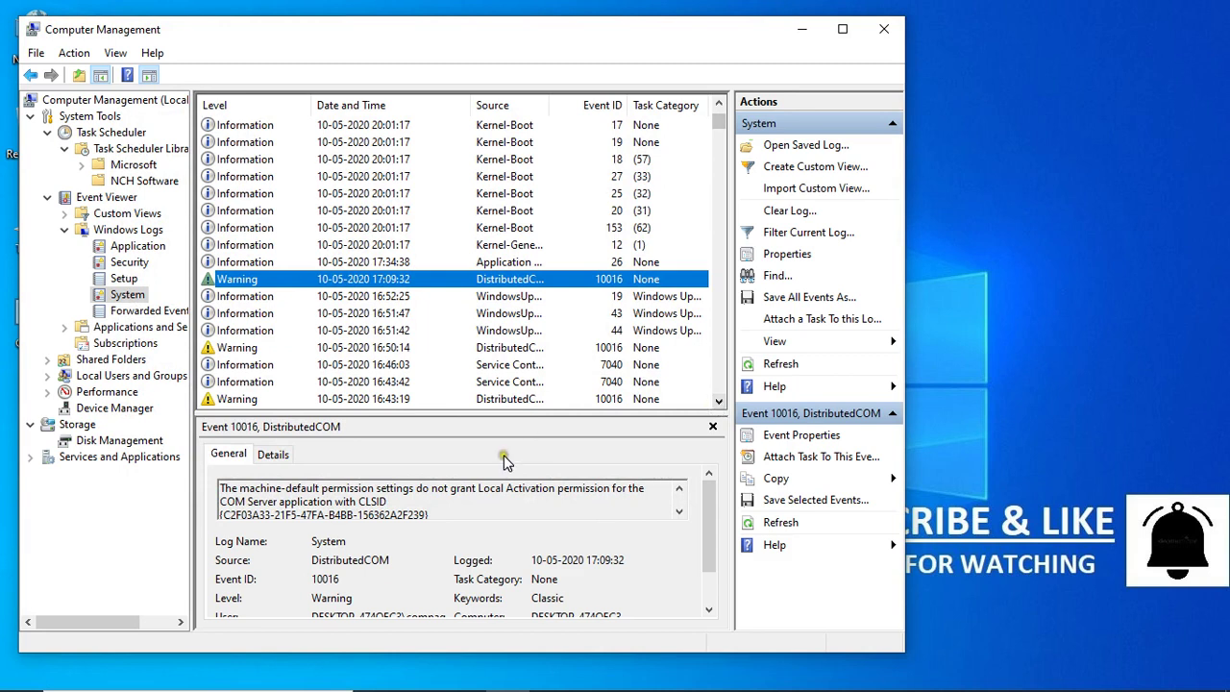
Tidy the console tree by collapsing and re-expanding System Tools, and list the user accounts under Local Users and Groups.
double_click(123, 376)
click(47, 131)
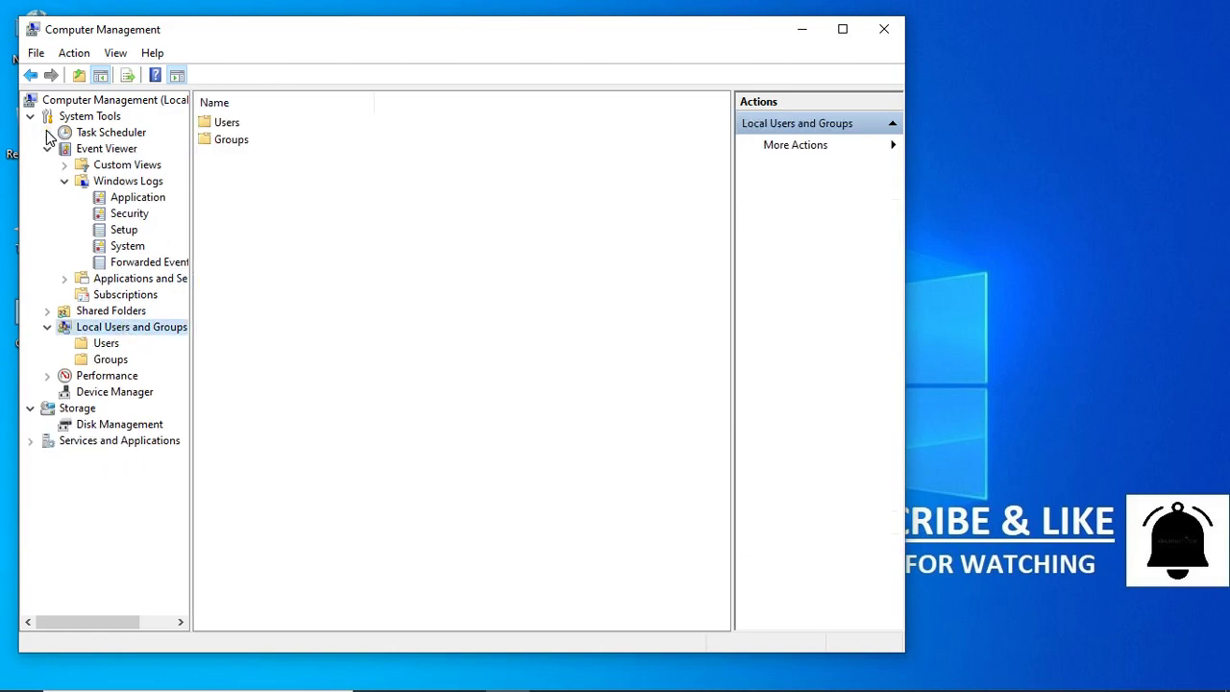
click(30, 117)
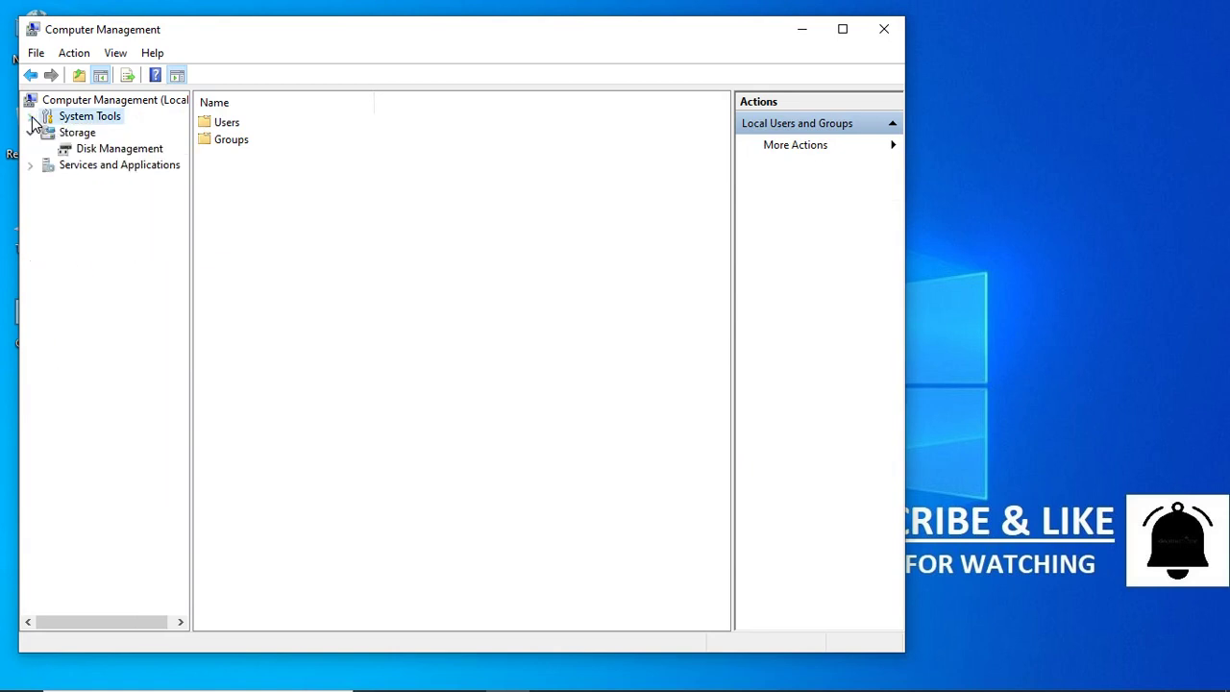
click(30, 116)
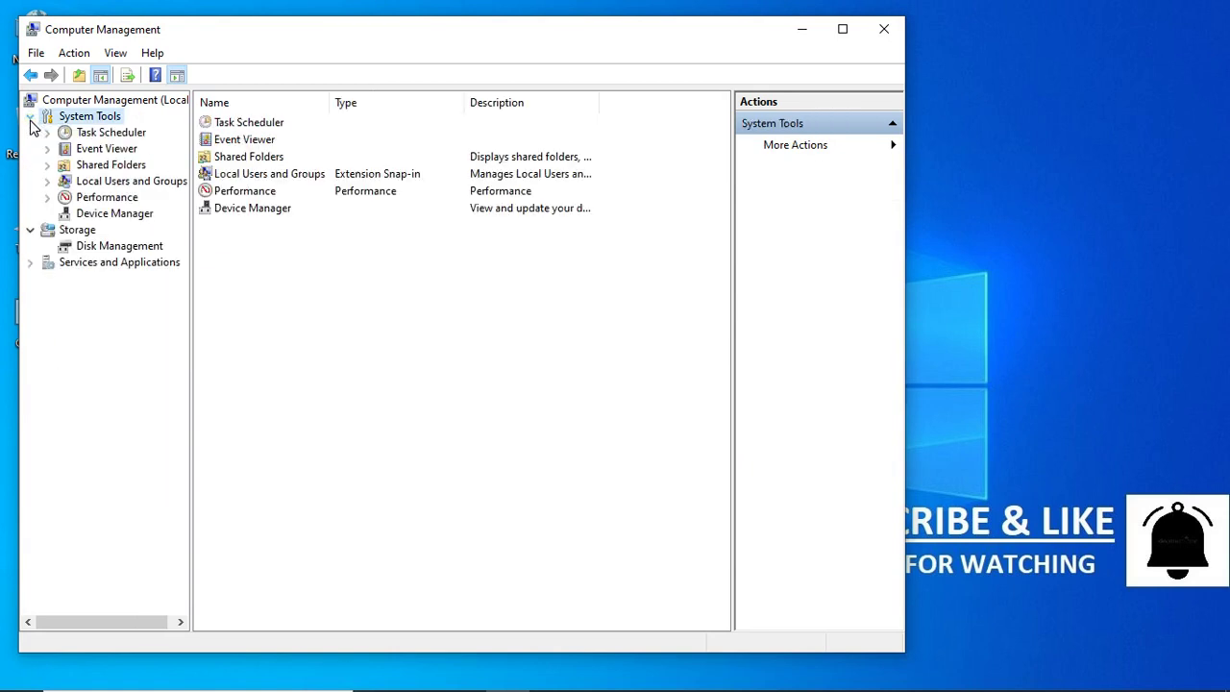
double_click(122, 182)
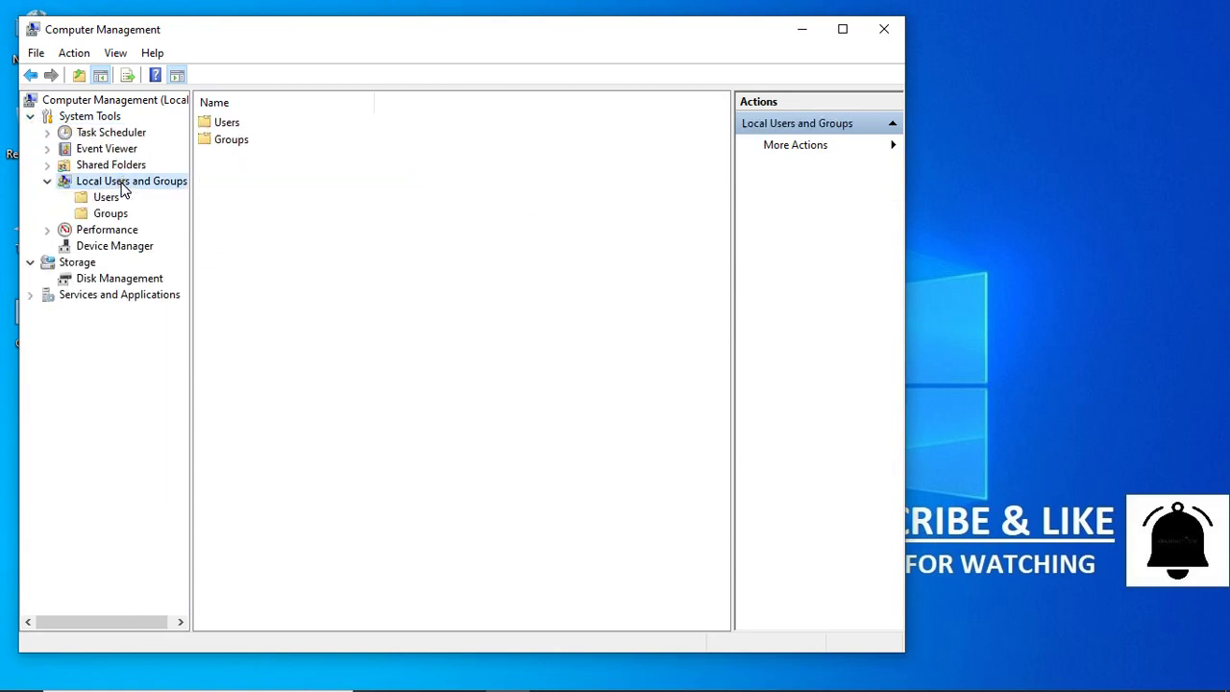
double_click(217, 126)
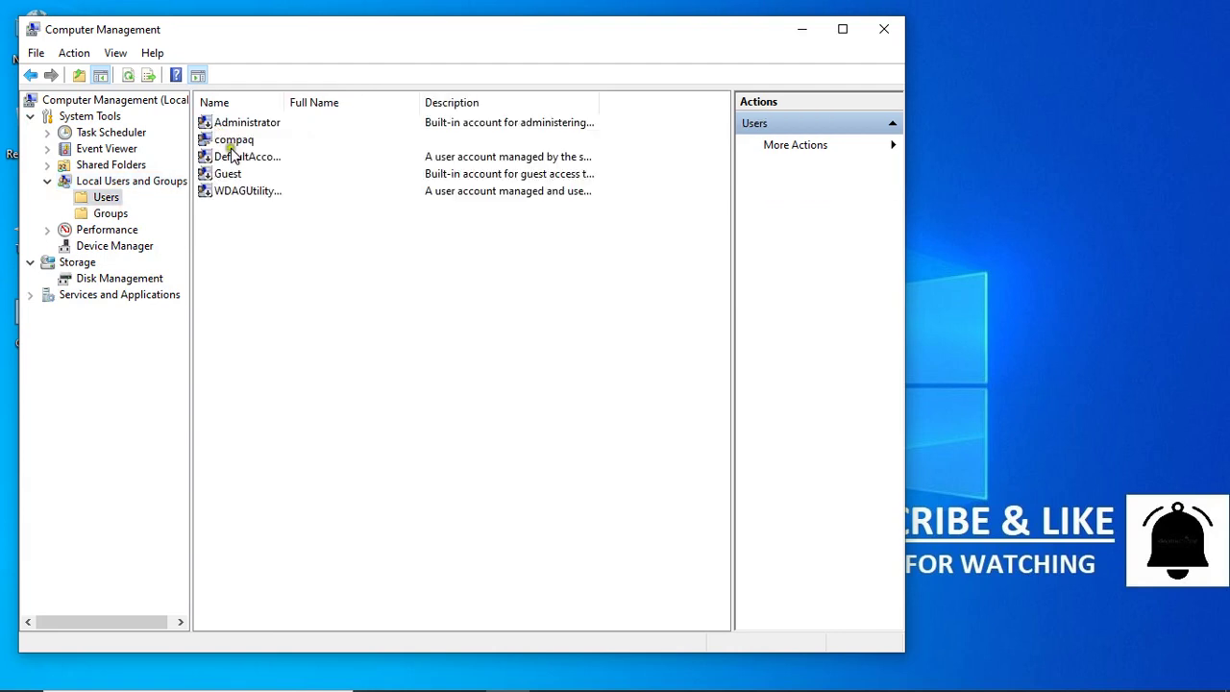
View the blank New User form for local accounts and close it without creating an account.
right_click(245, 241)
click(271, 256)
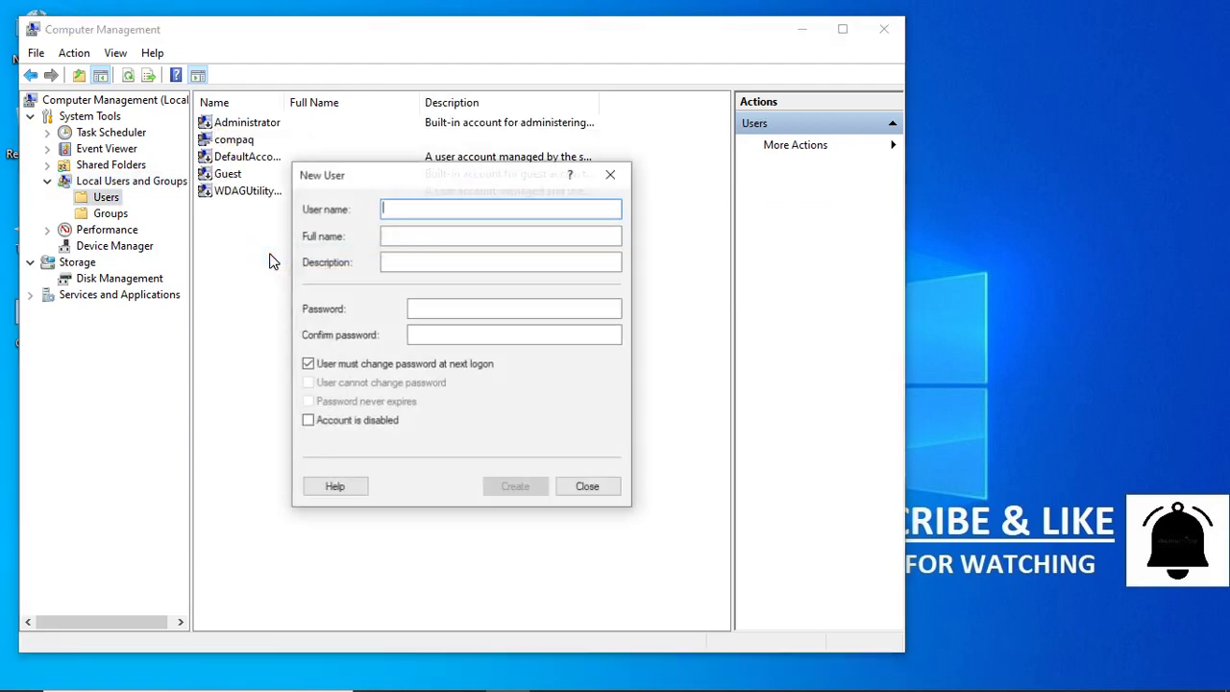
click(589, 490)
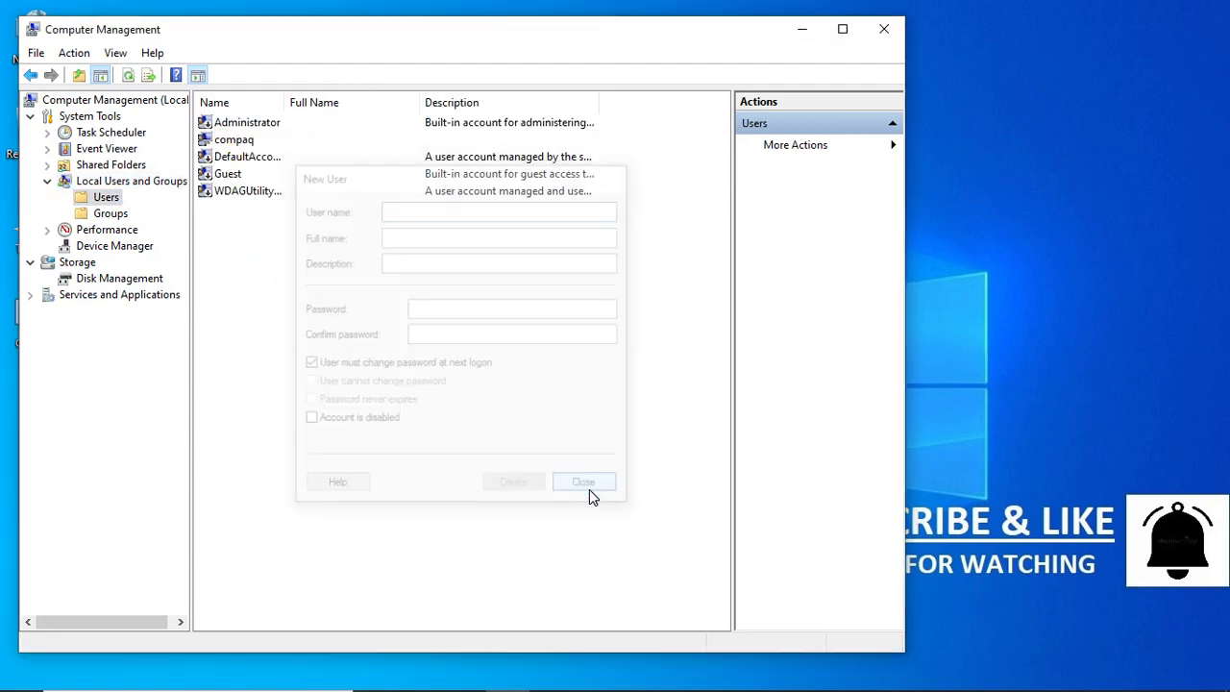
Show the hardware list in Device Manager and the Performance Monitor graph under the Performance monitoring tools.
click(128, 251)
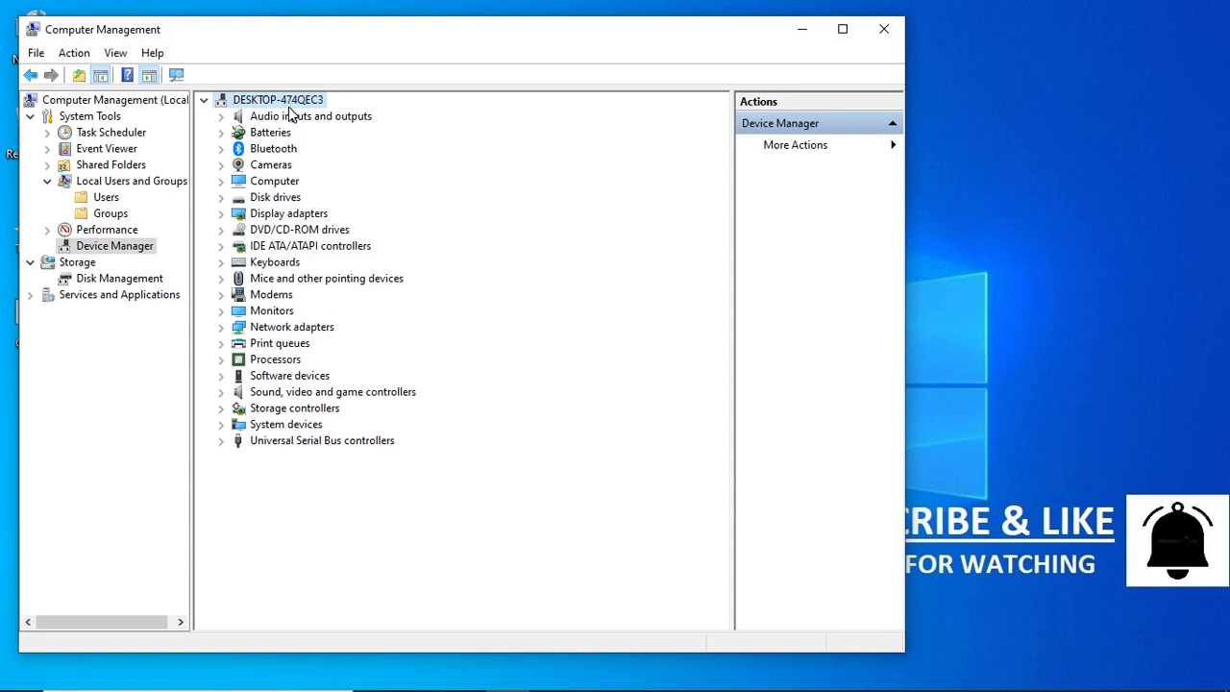
click(48, 231)
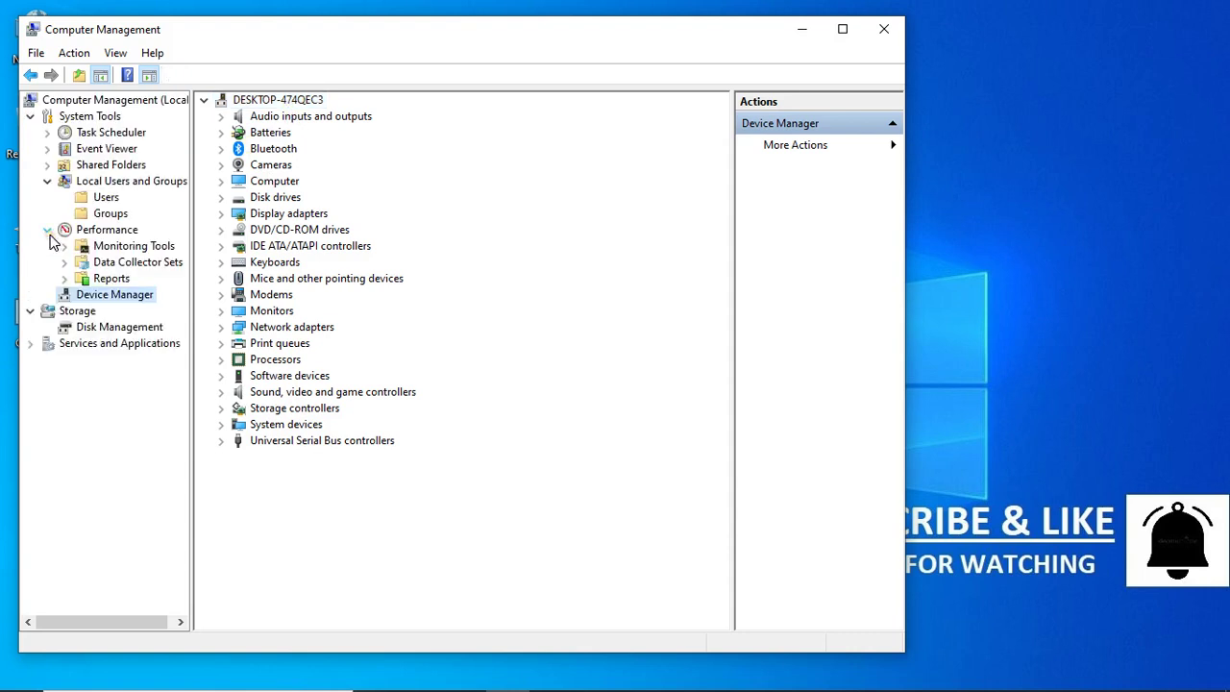
click(104, 248)
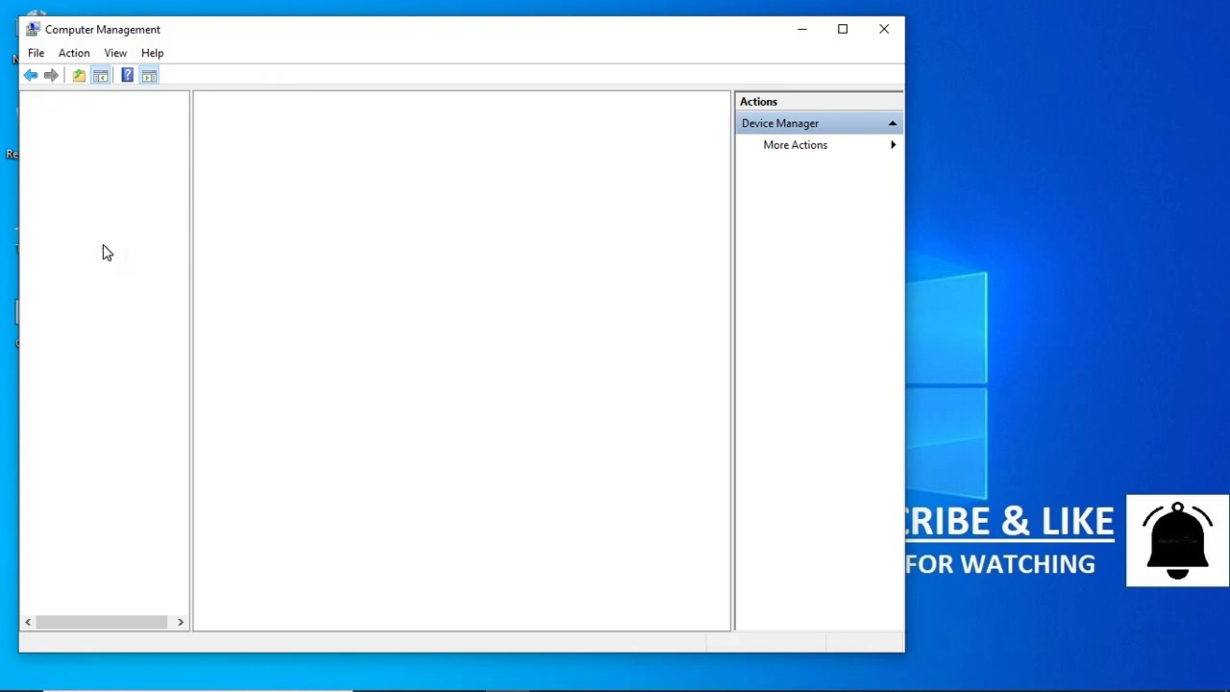
click(248, 127)
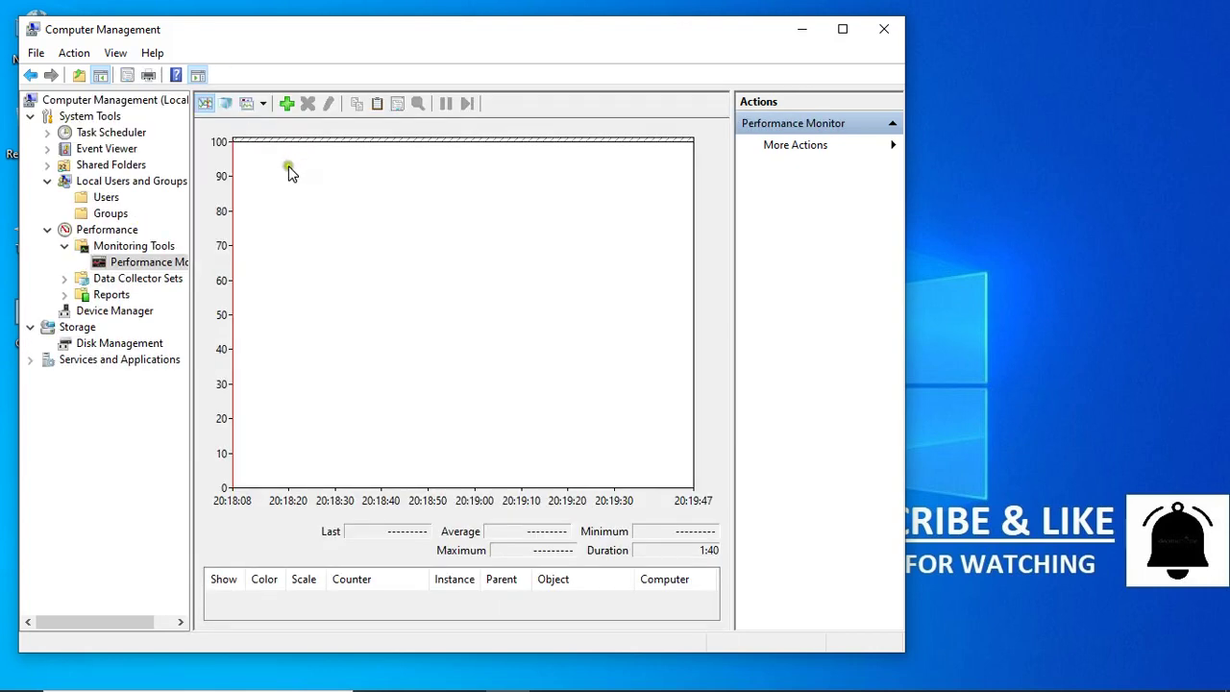
Expand Data Collector Sets and look into its User Defined and System folders.
double_click(140, 279)
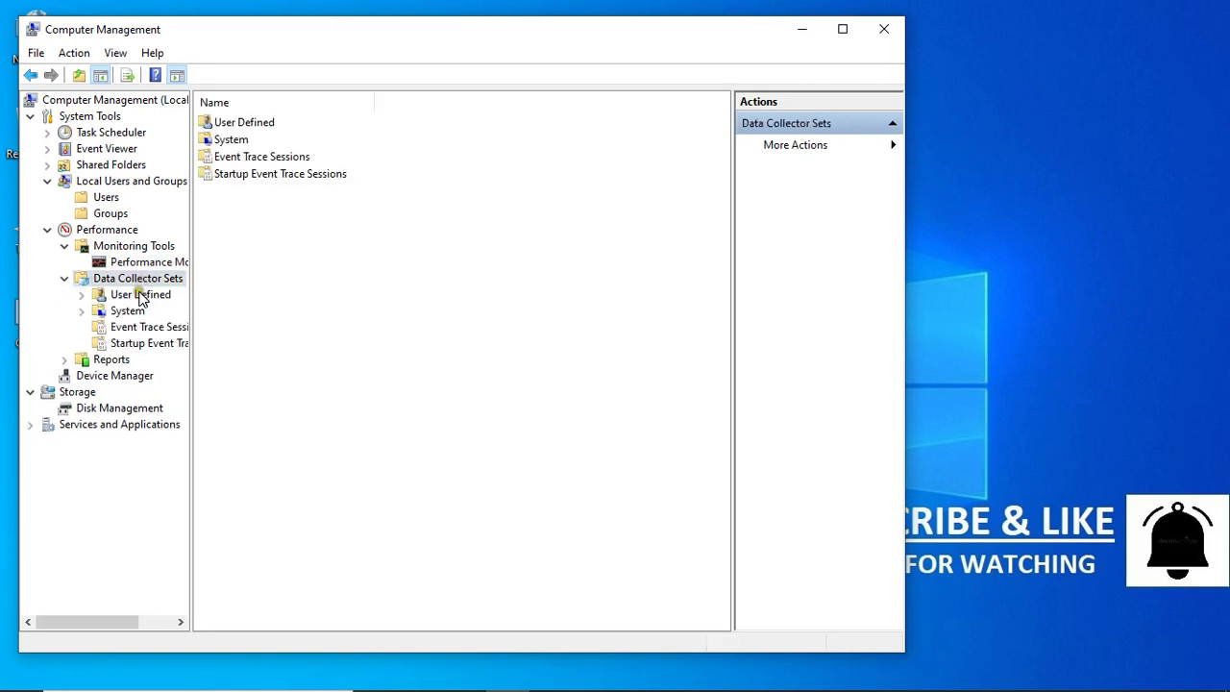
click(131, 295)
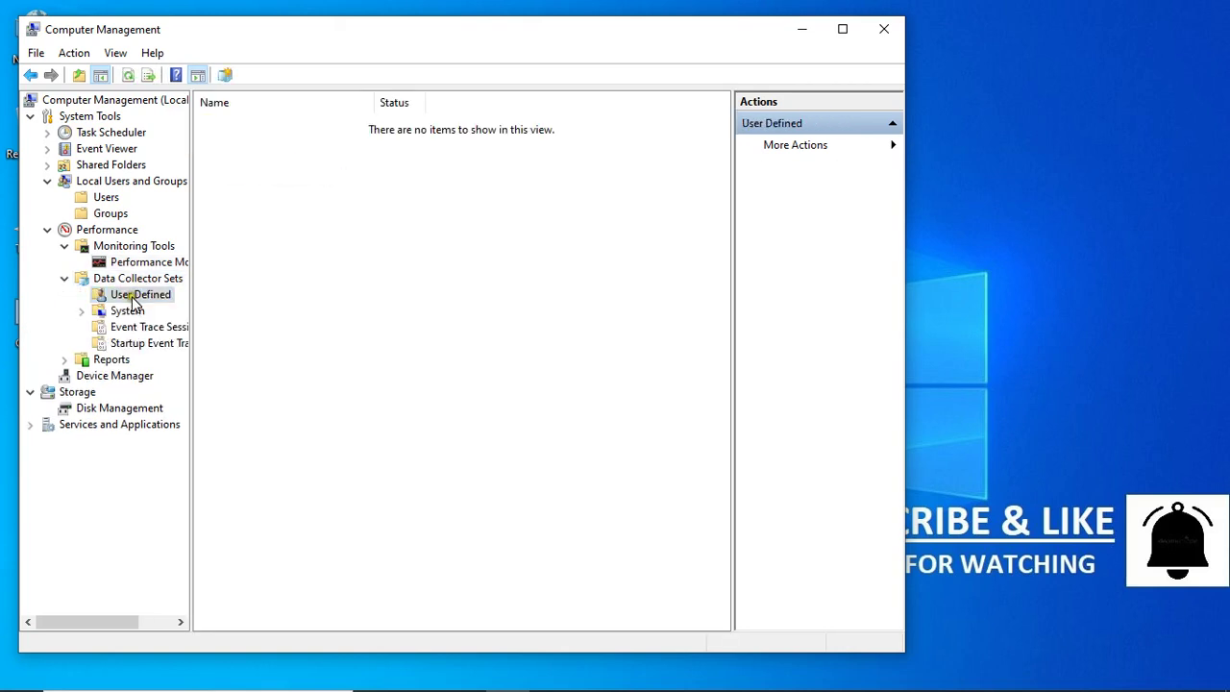
click(128, 311)
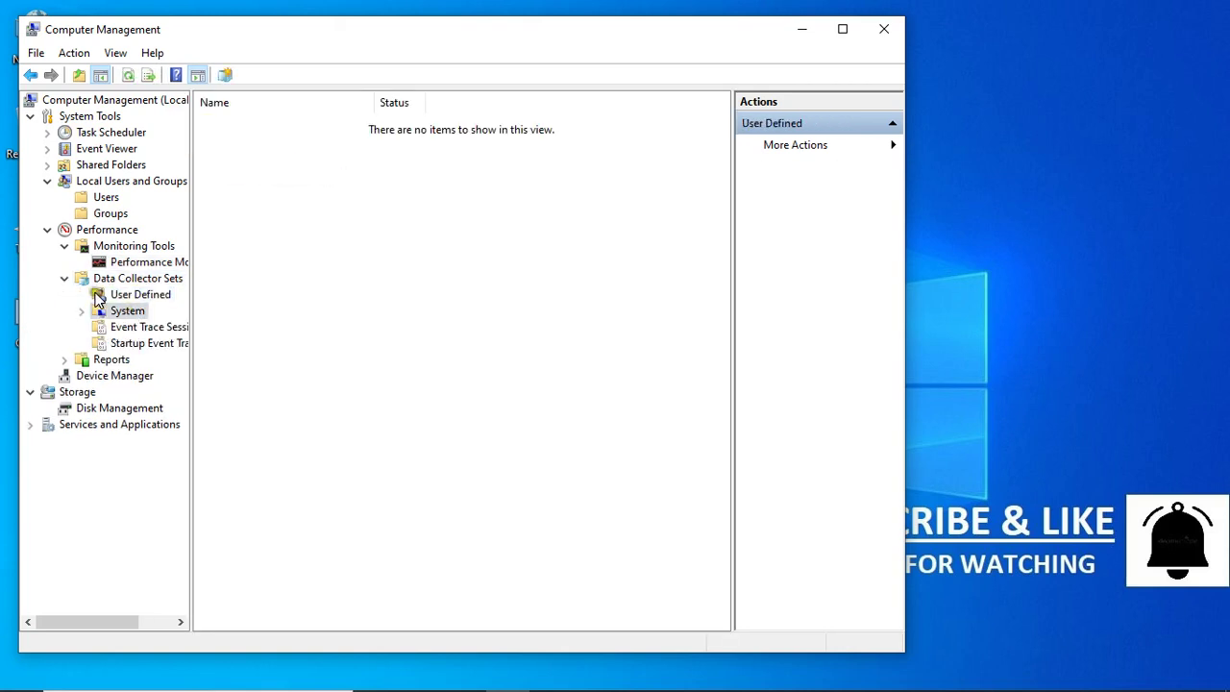
Collapse the Performance branch, show Disk Management under Storage, and select the D: partition on Disk 0.
click(48, 231)
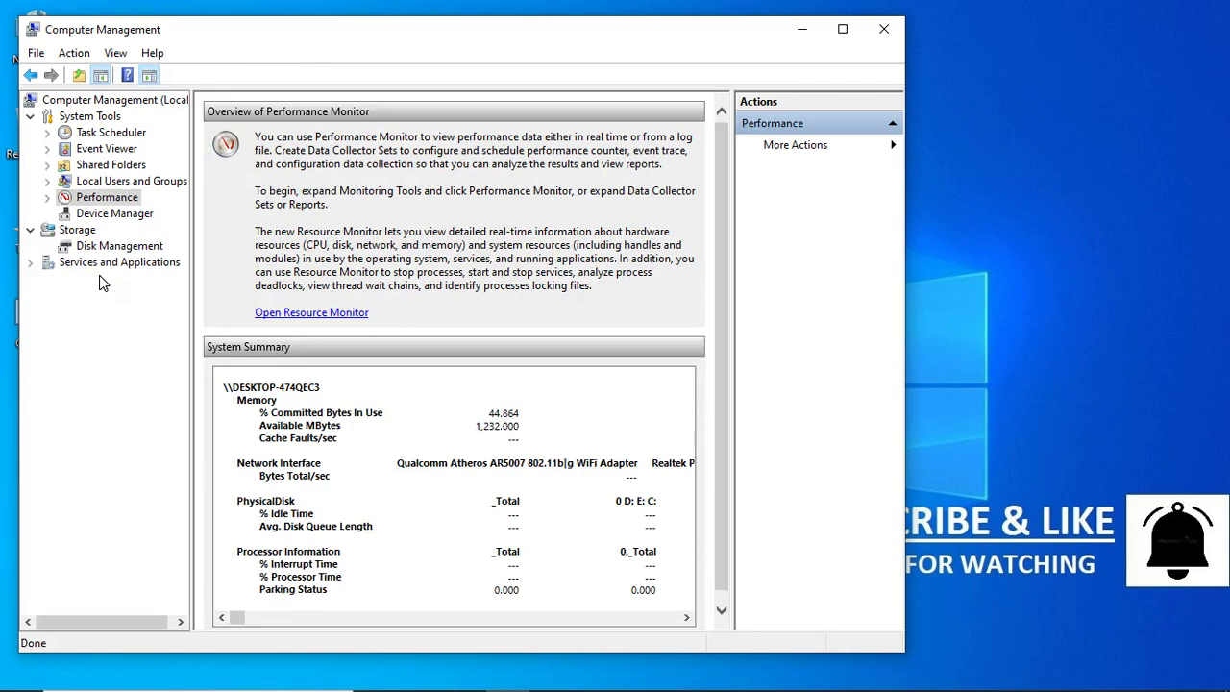
click(102, 247)
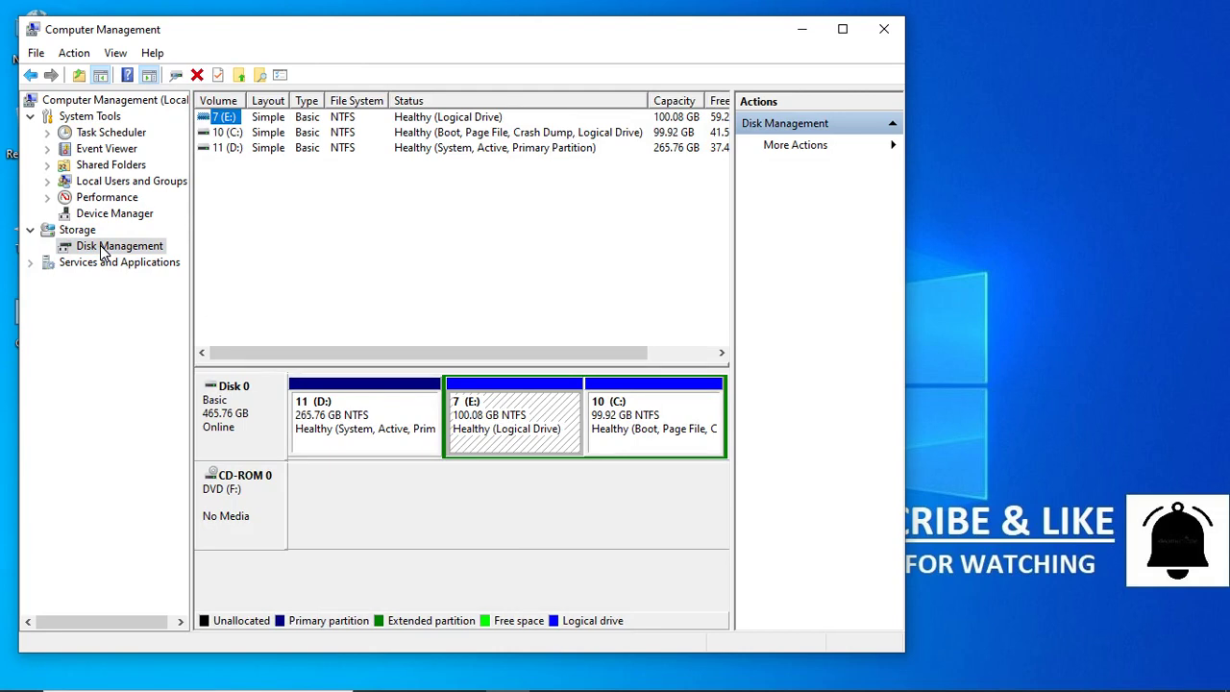
click(325, 437)
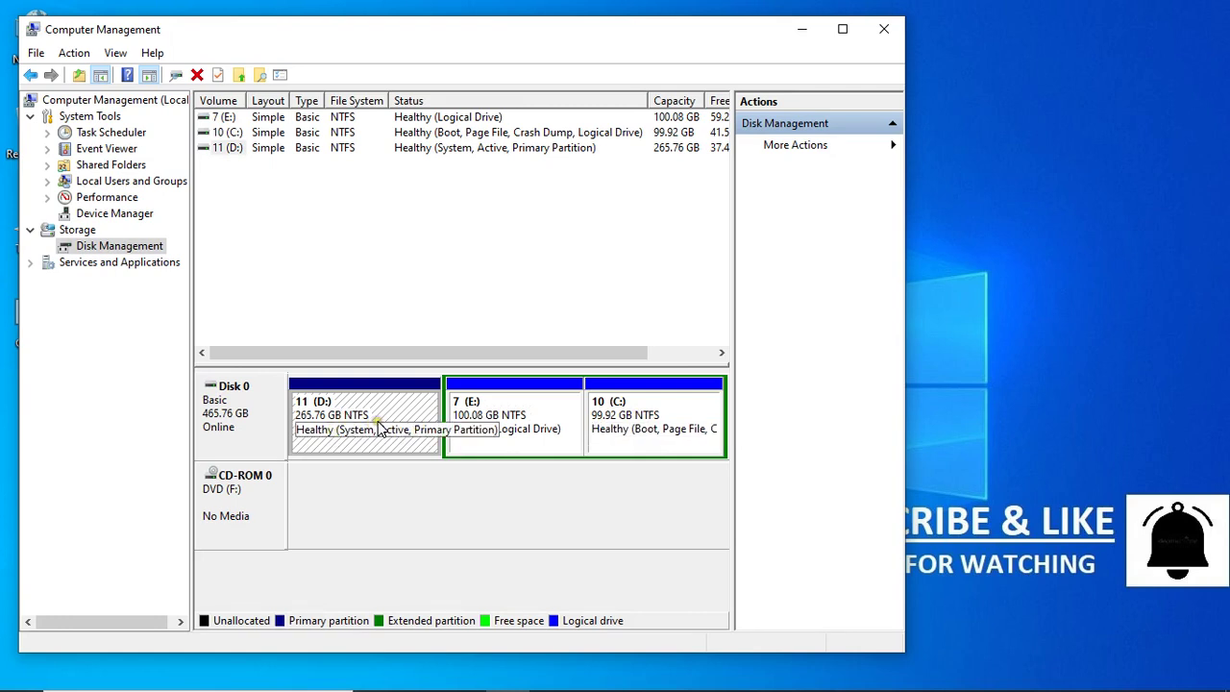
View the Shrink Volume settings for the C: partition and close them without shrinking it.
click(643, 401)
right_click(643, 402)
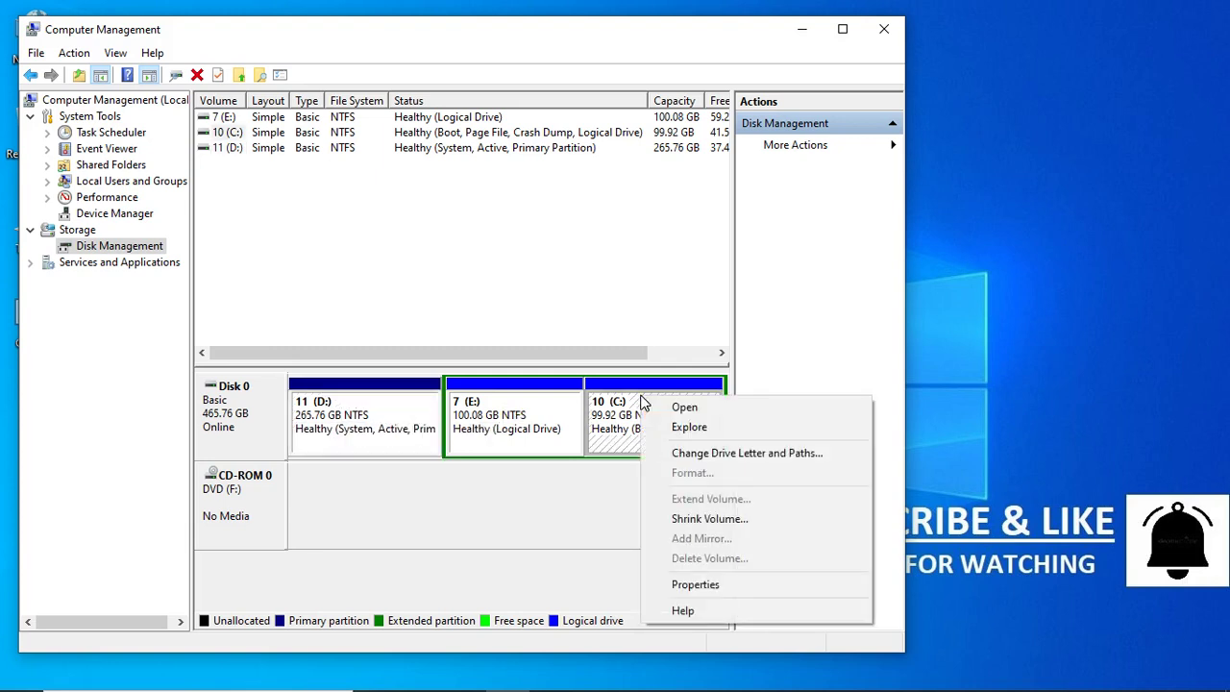
click(681, 520)
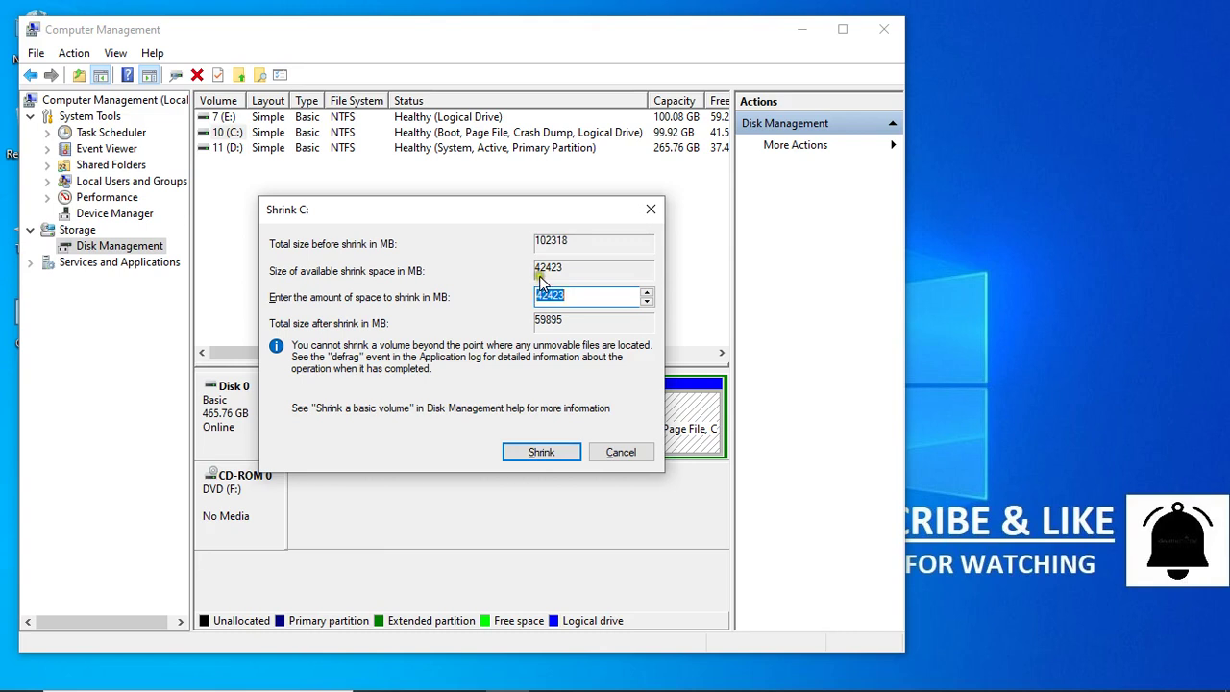
click(635, 459)
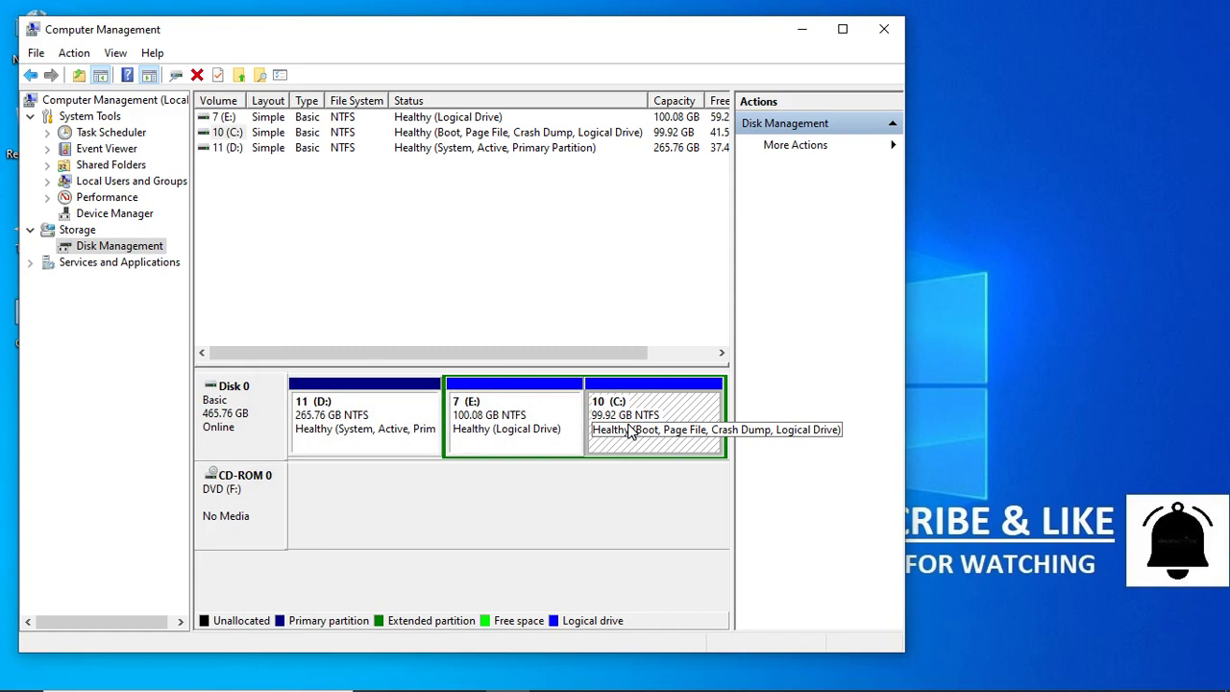
Examine the volume operations offered for the E: and D: partitions without applying any of them.
right_click(498, 433)
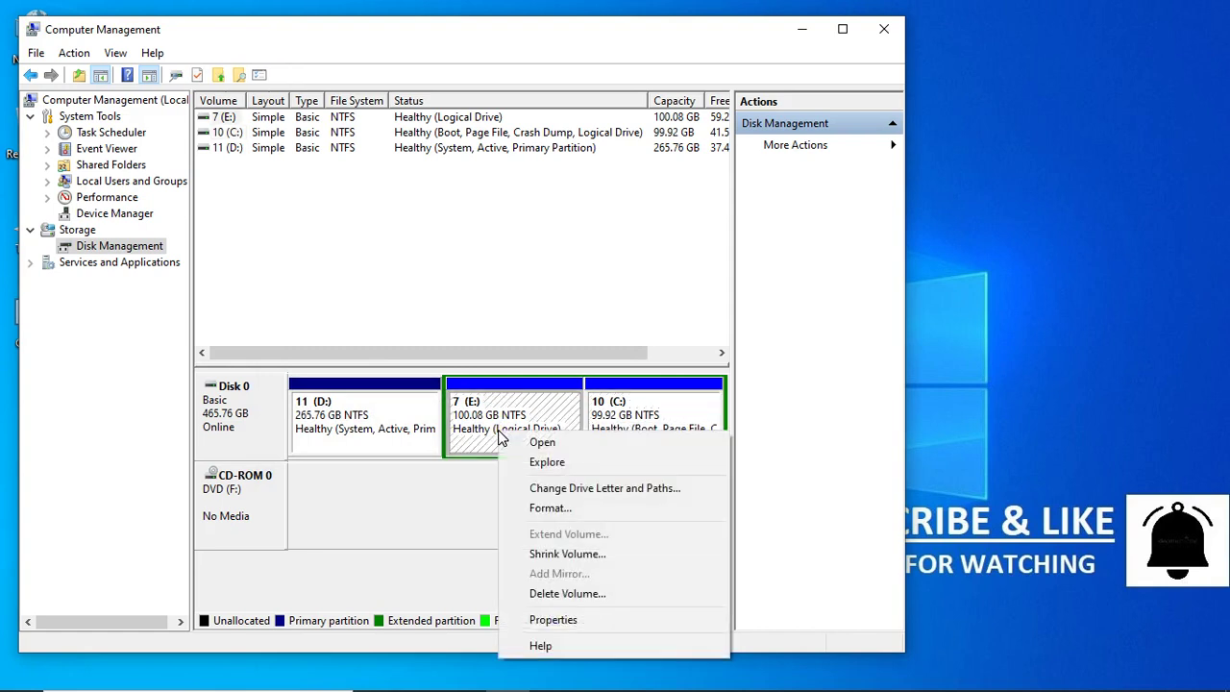
click(642, 423)
right_click(530, 428)
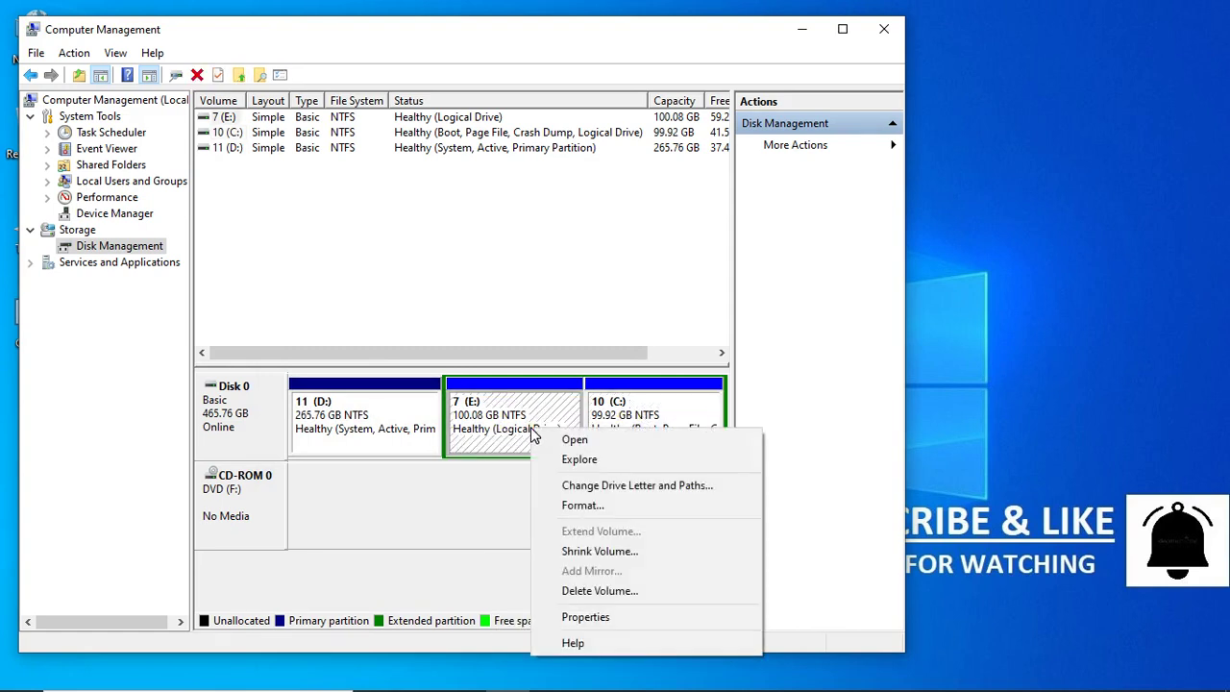
click(619, 420)
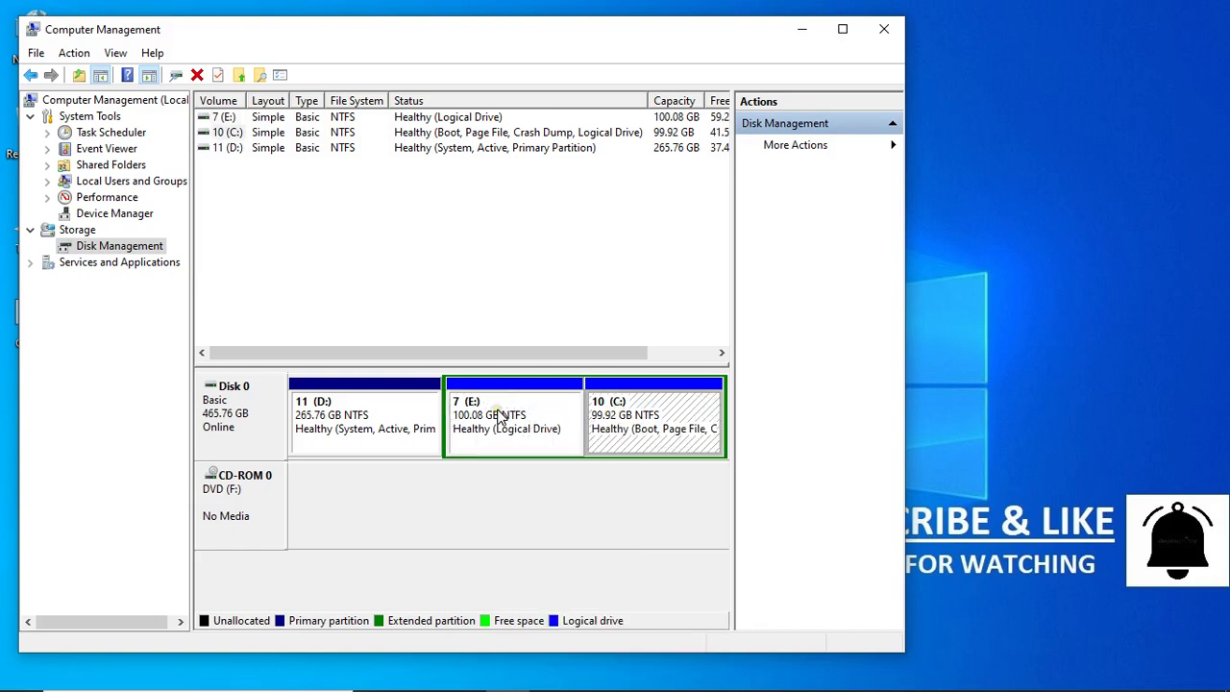
right_click(351, 404)
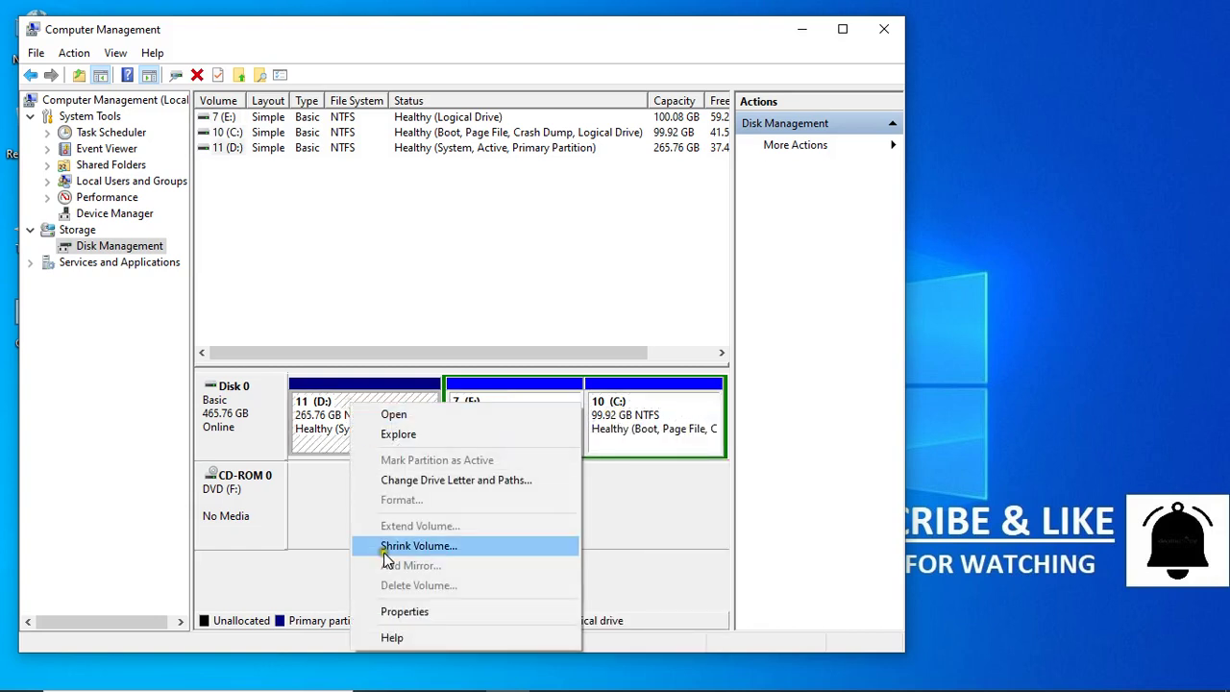
right_click(494, 396)
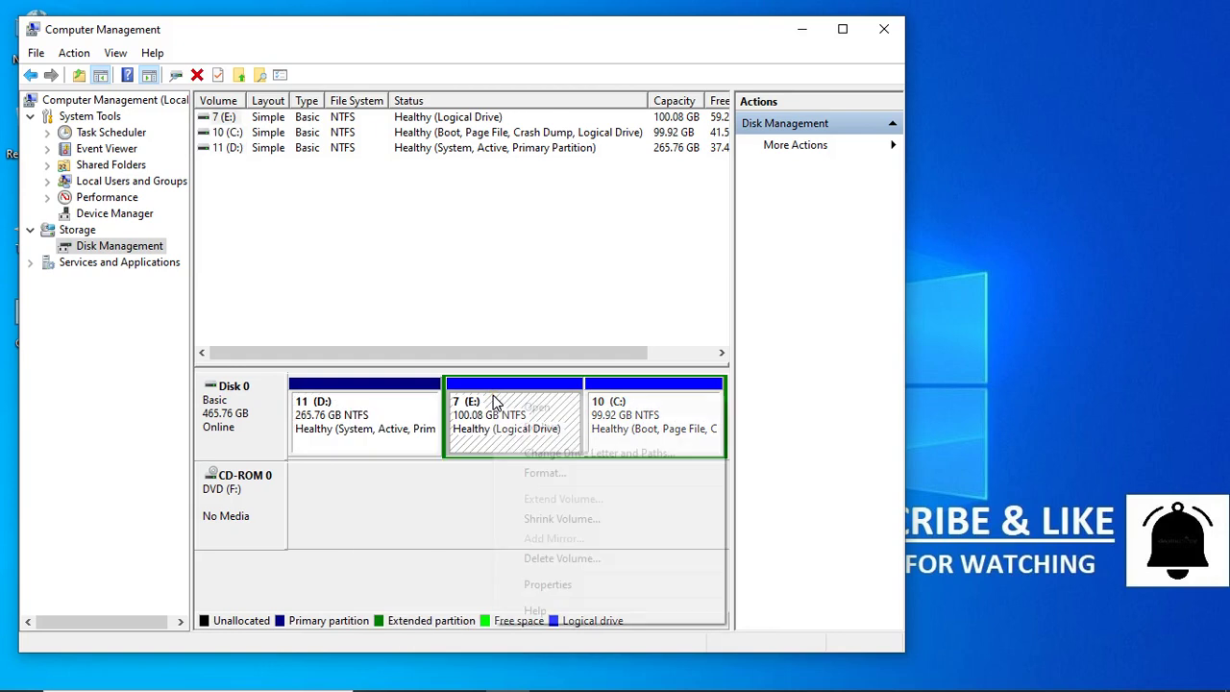
click(446, 519)
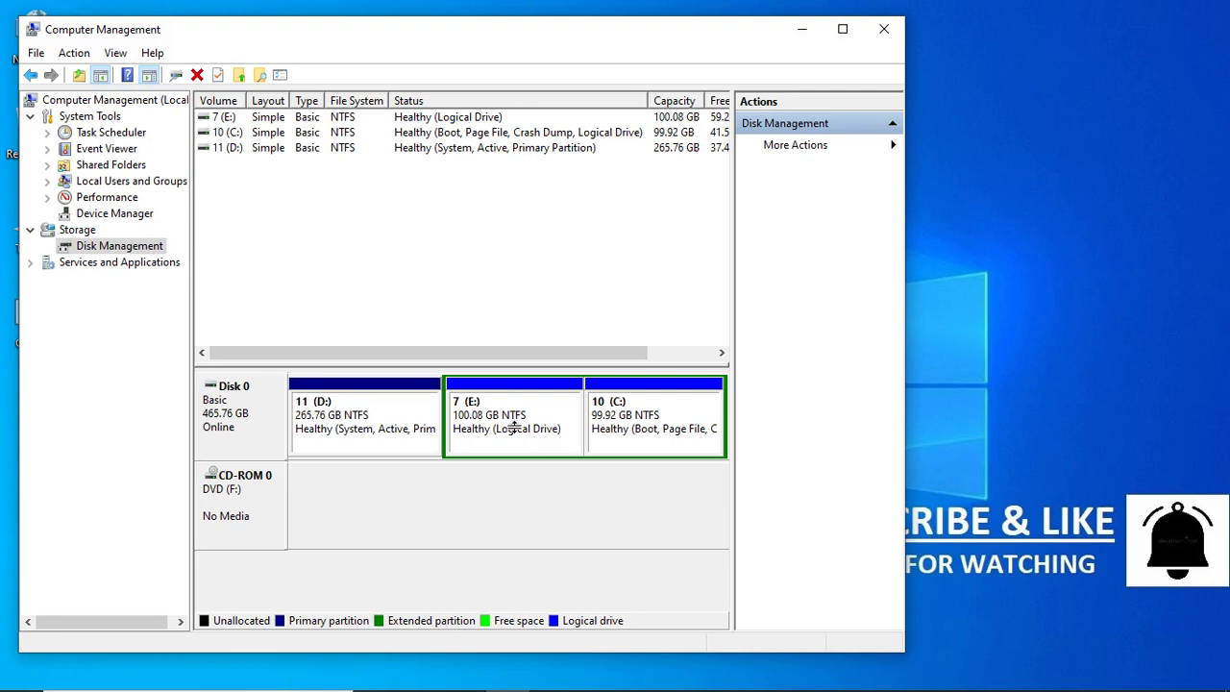
List the services under Services and Applications and select the Windows Update service.
click(30, 262)
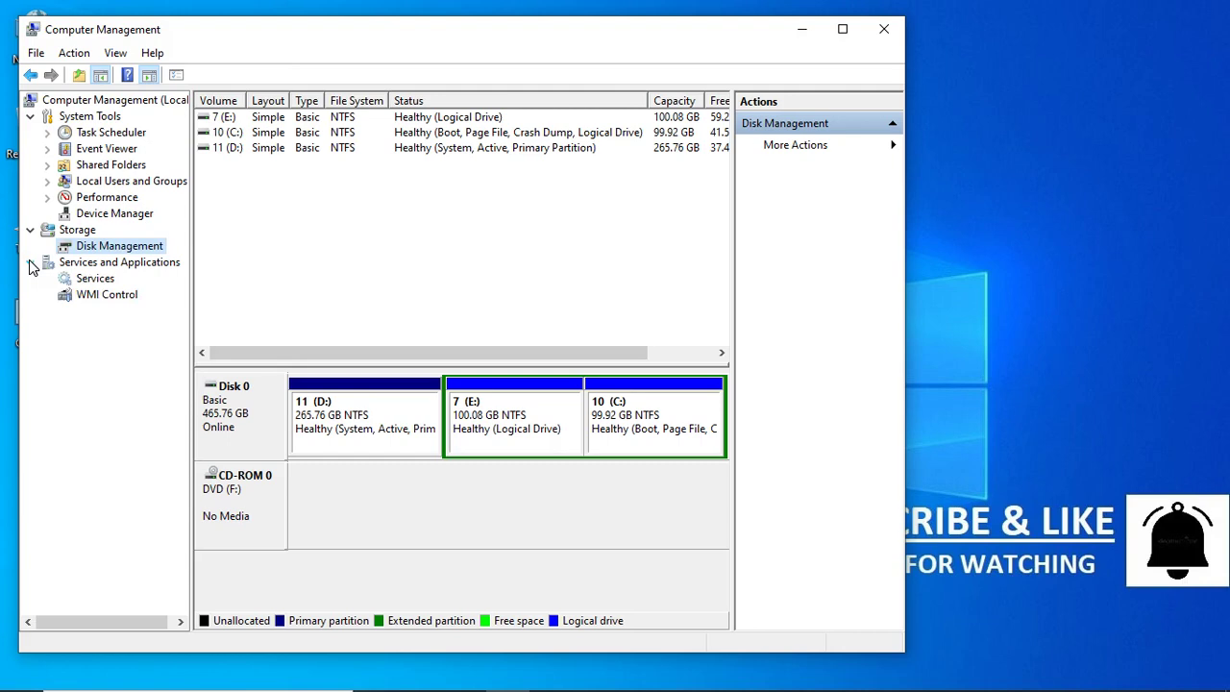
click(92, 278)
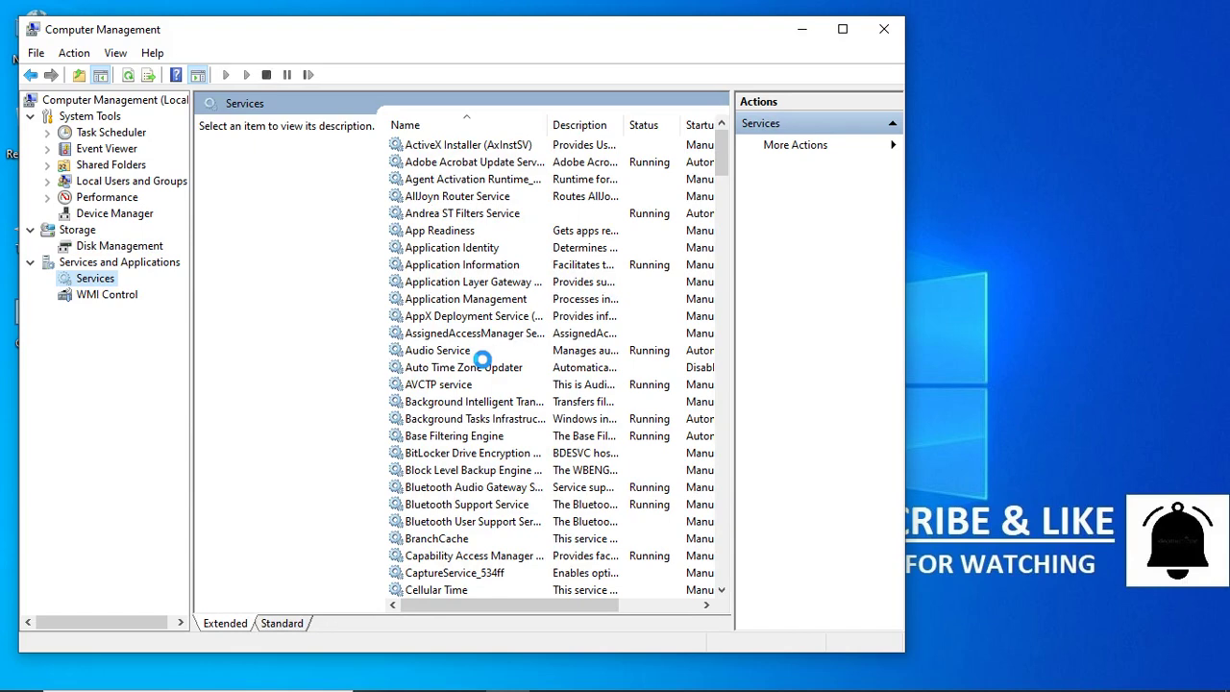
click(481, 367)
key(w)
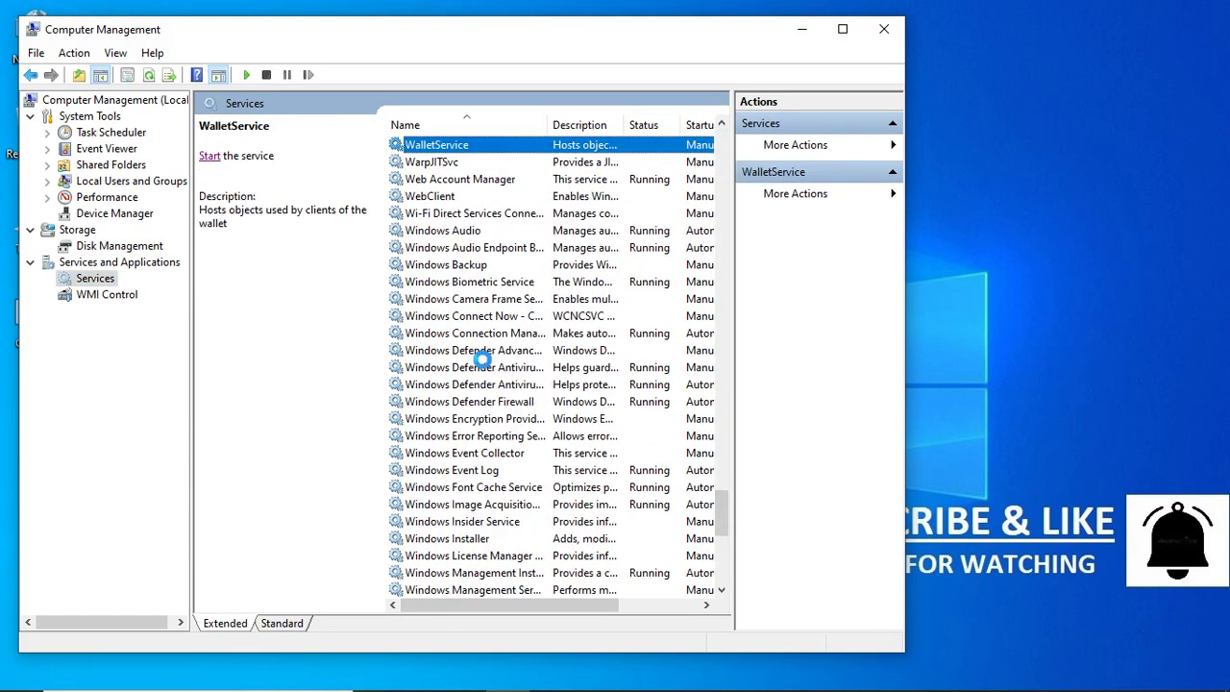
key(i)
key(n)
key(Down)
key(Down)
key(Down)
key(Down)
key(Down)
key(Down)
key(Down)
key(Down)
key(Down)
key(Down)
key(Down)
key(Down)
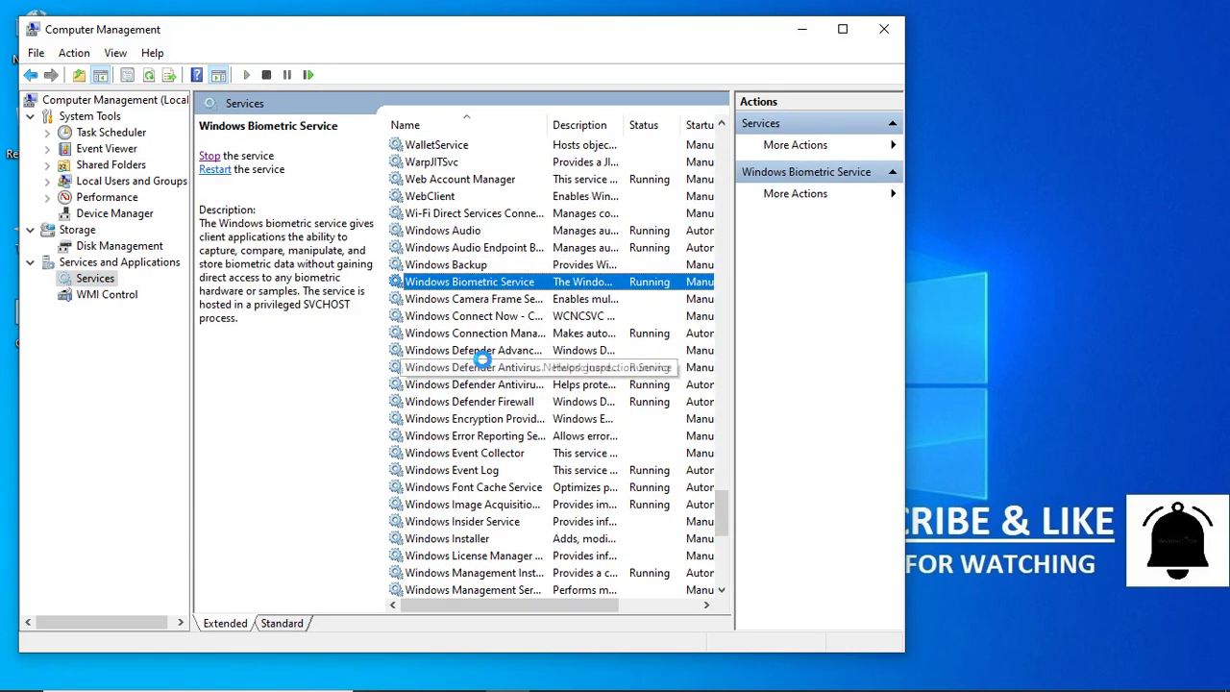
key(Down)
key(Down)
key(Down)
key(Down)
key(Down)
key(Down)
key(Down)
key(Down)
key(Down)
key(Down)
key(Down)
key(Down)
key(Down)
key(Down)
key(Down)
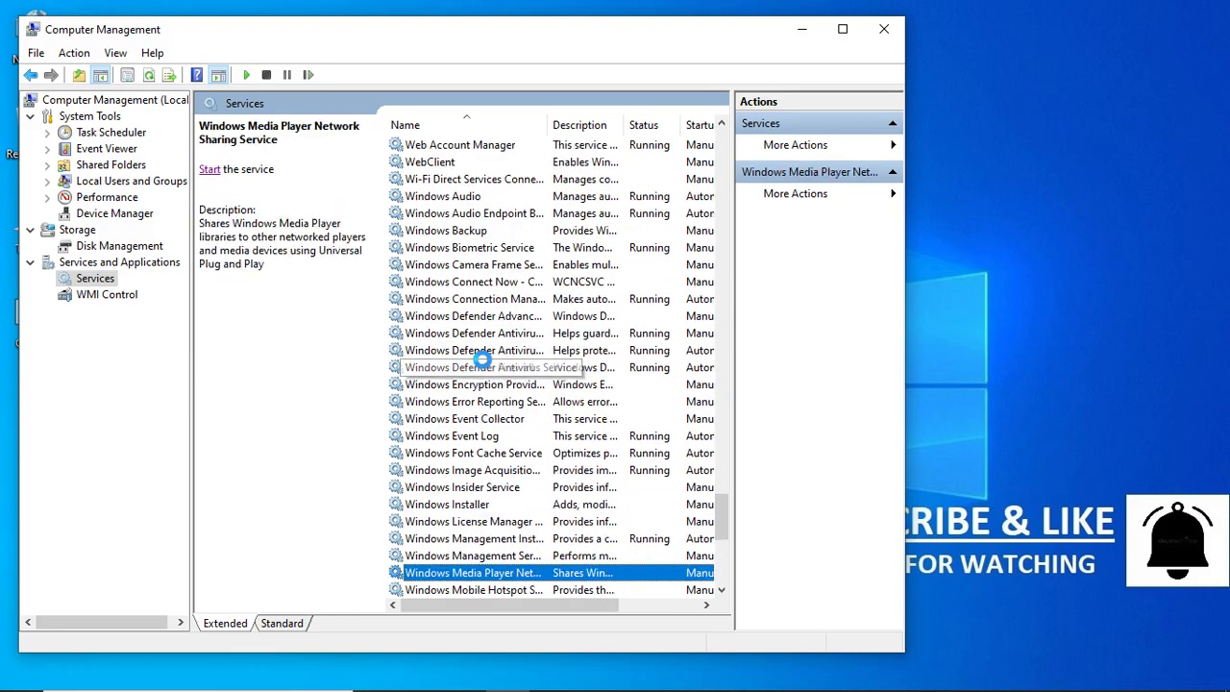
key(Down)
key(Down)
key(Down)
key(Down)
key(Down)
key(Down)
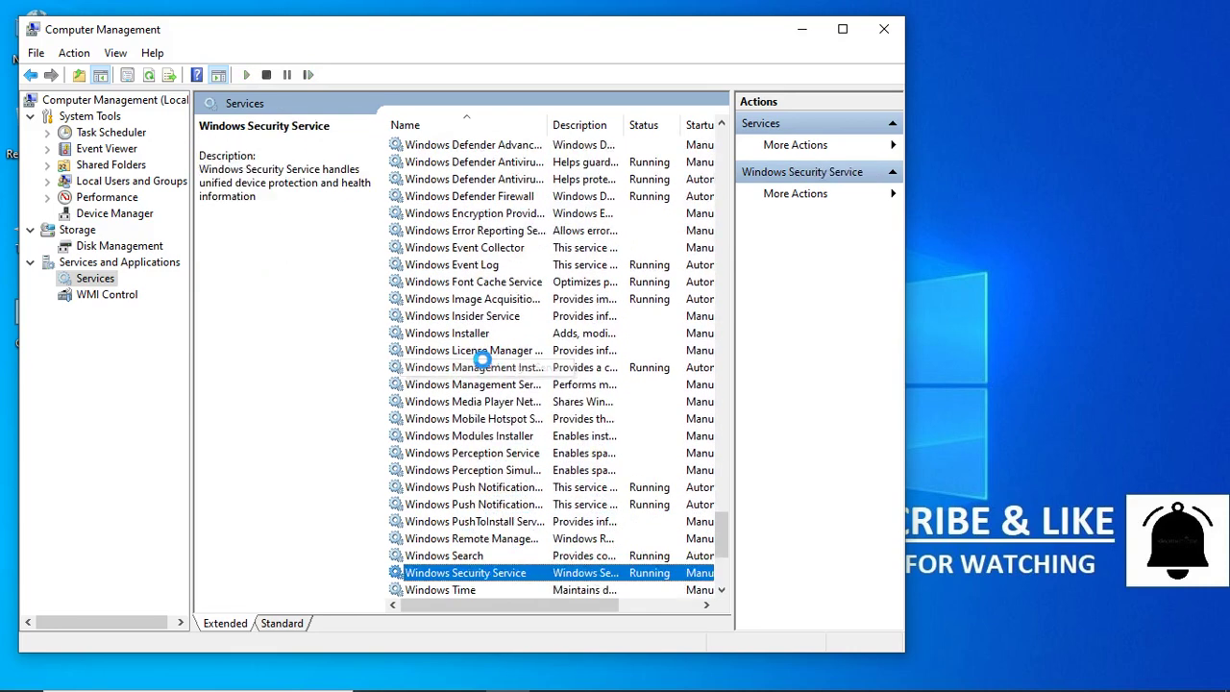
key(Down)
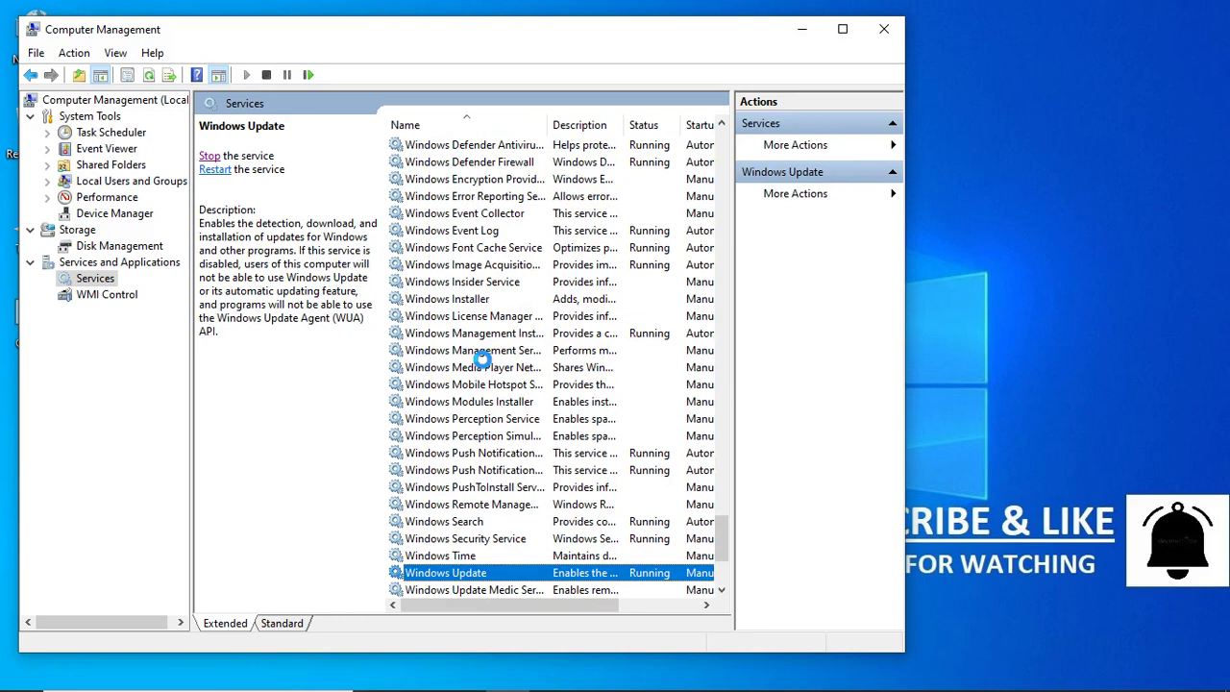
In the Windows Update service's properties, choose the Disabled startup type, then discard the change.
key(Return)
click(459, 327)
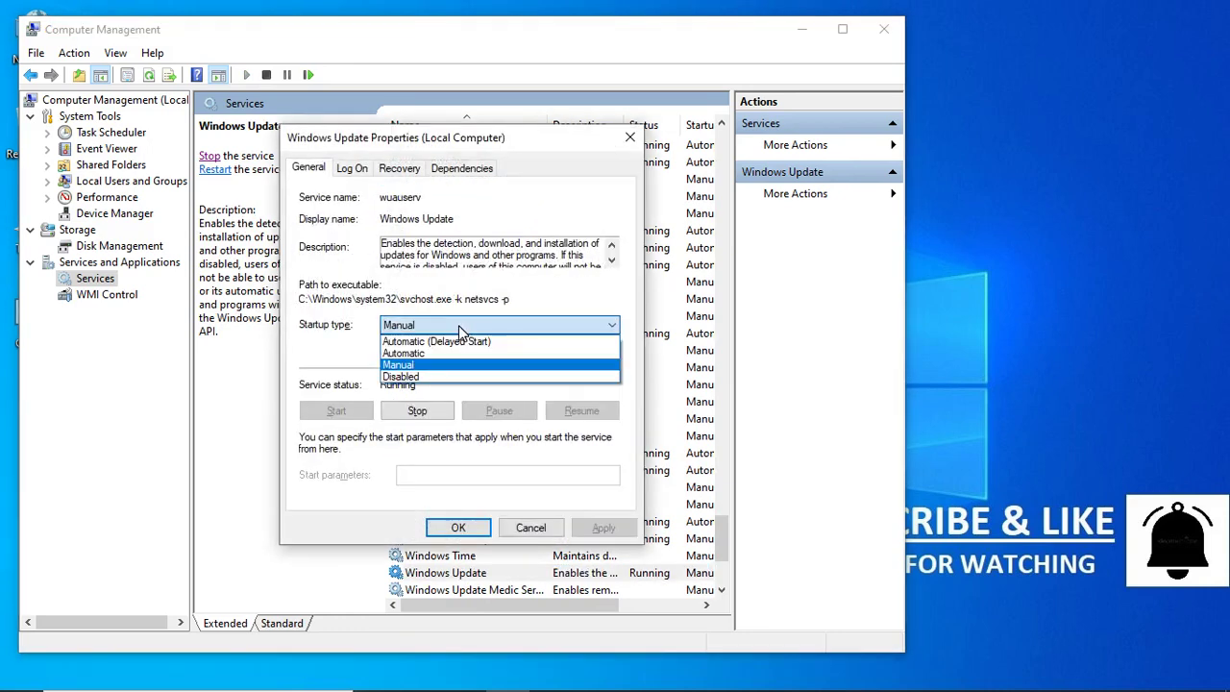
click(438, 377)
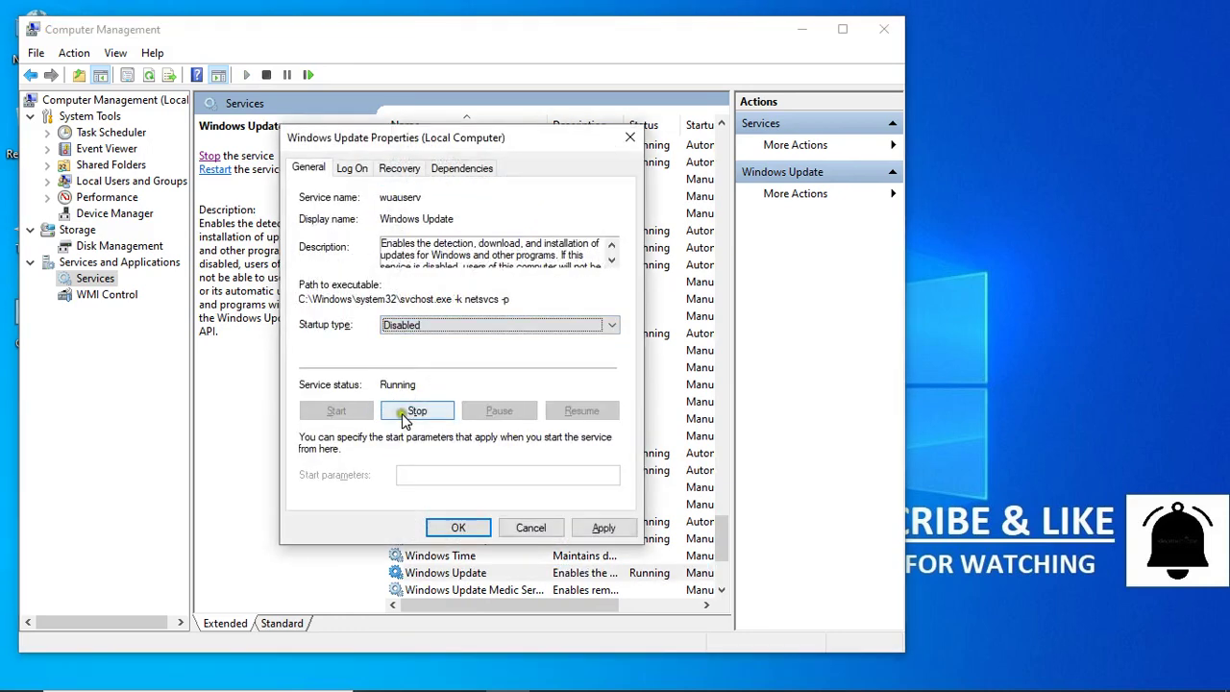
click(534, 529)
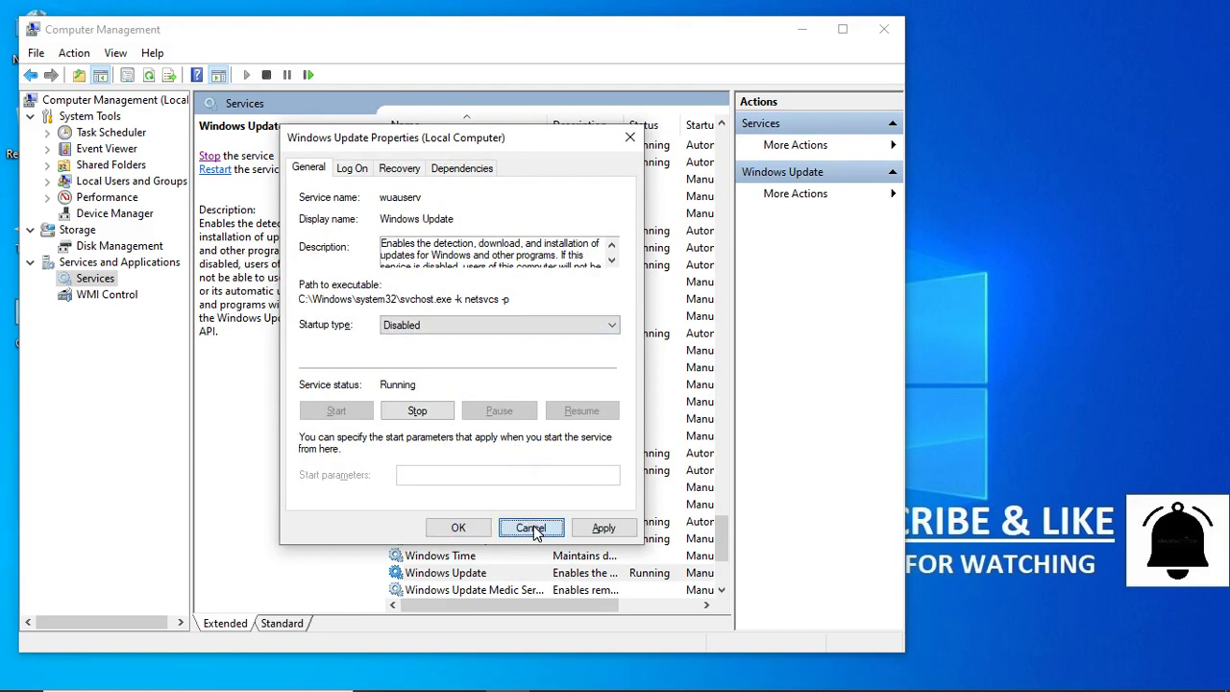
Look back through the services list towards its beginning and close the Computer Management console.
click(522, 470)
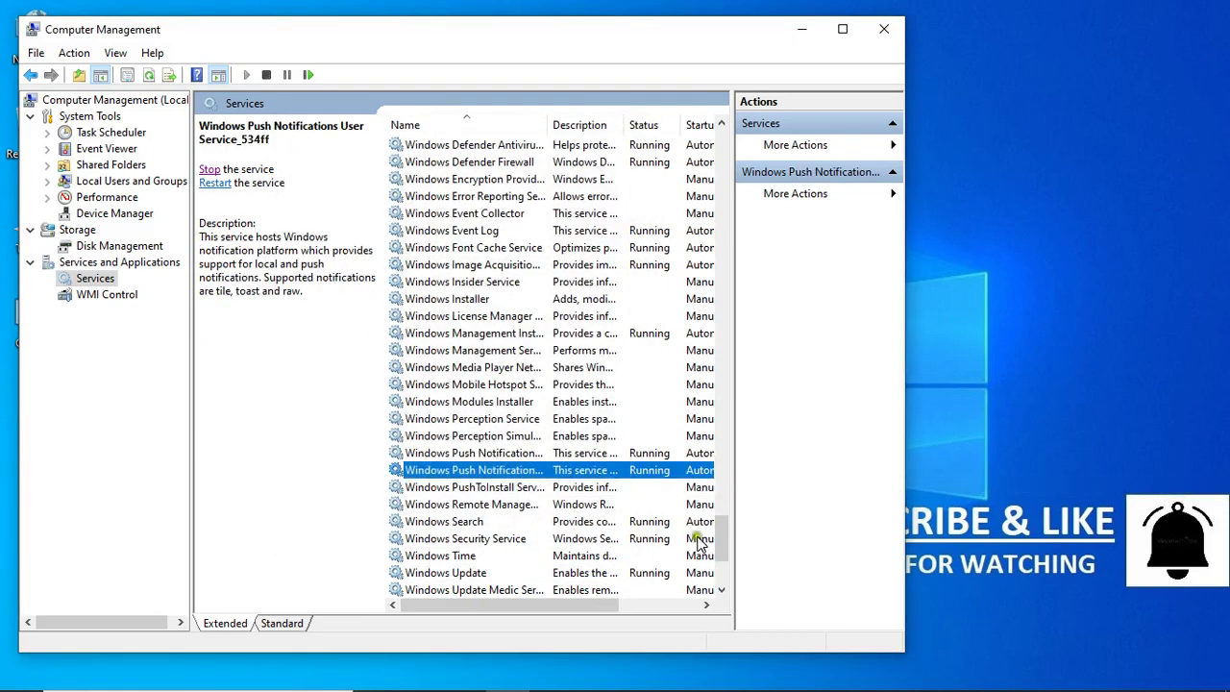
drag(715, 534, 709, 179)
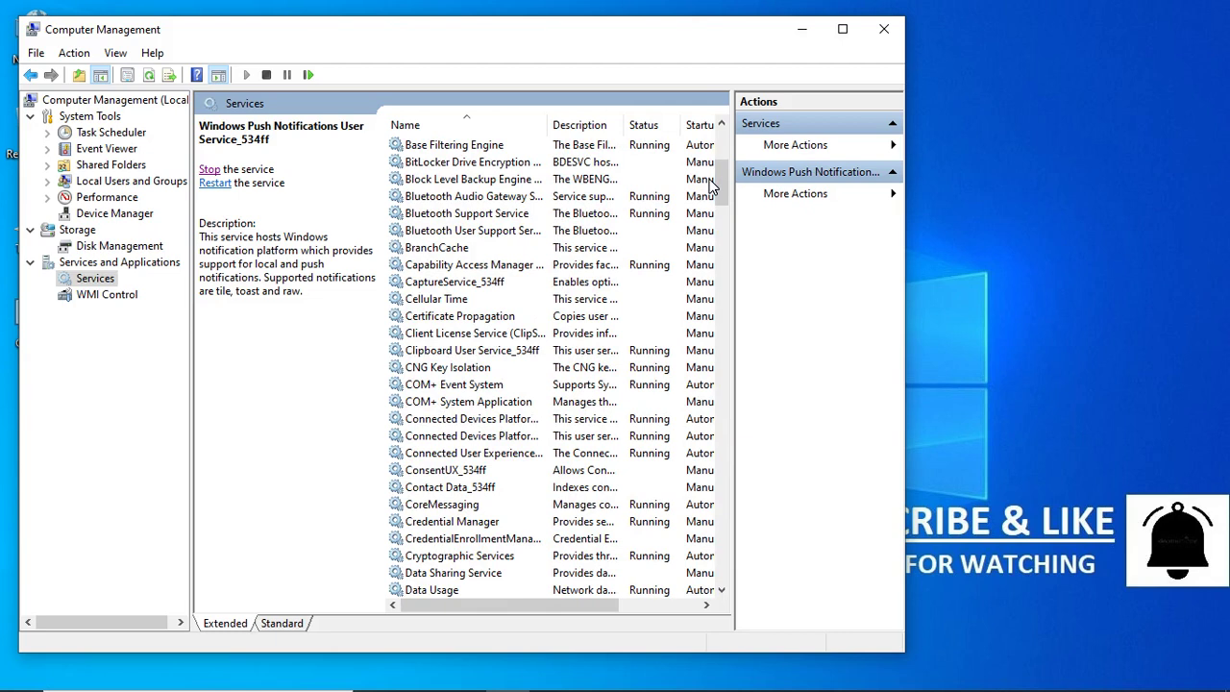
click(885, 31)
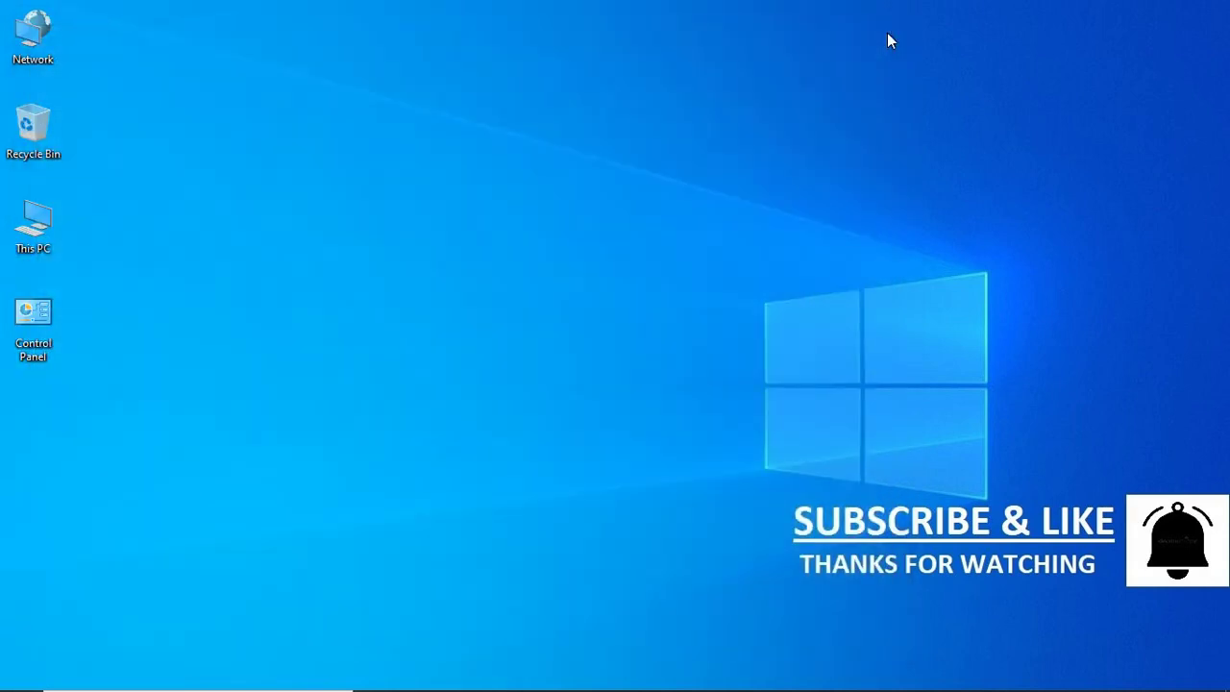